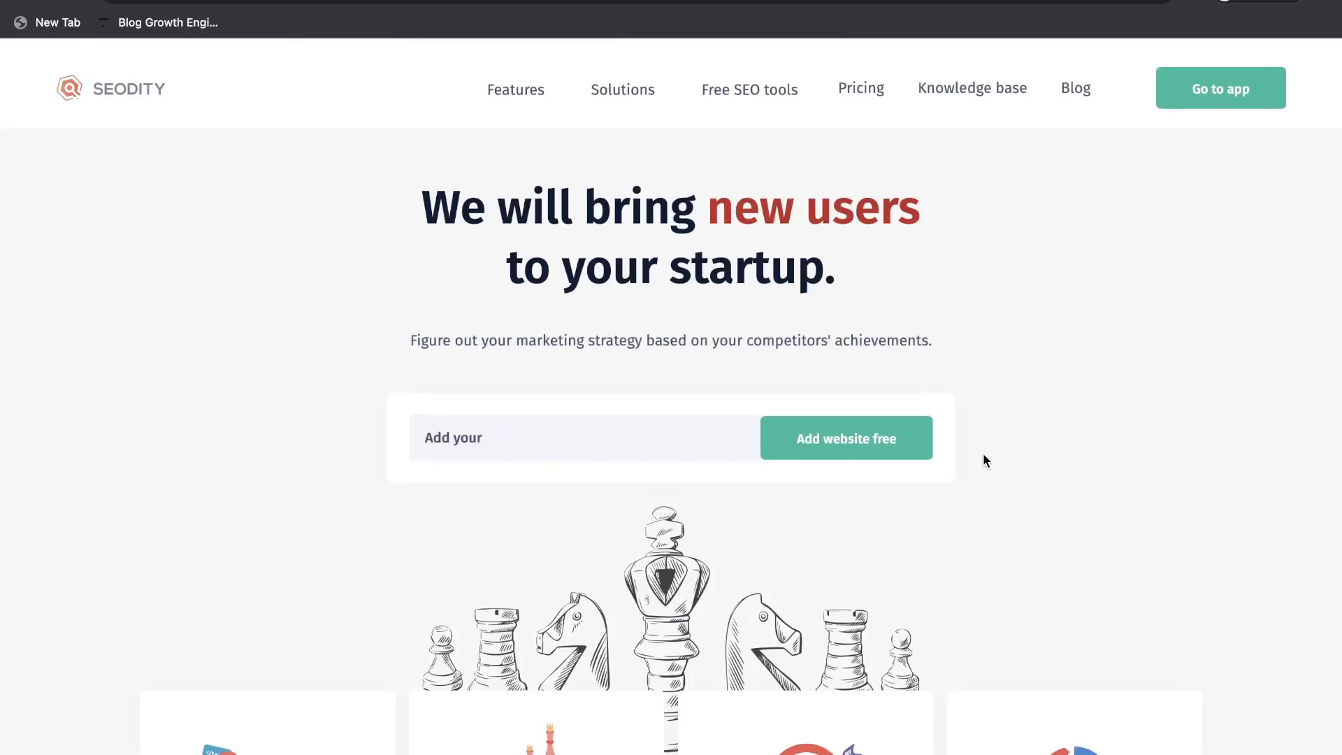
Look through the Seodity home page, including the strategy overview and the keyword filter section.
scroll(880, 456, "down", 2)
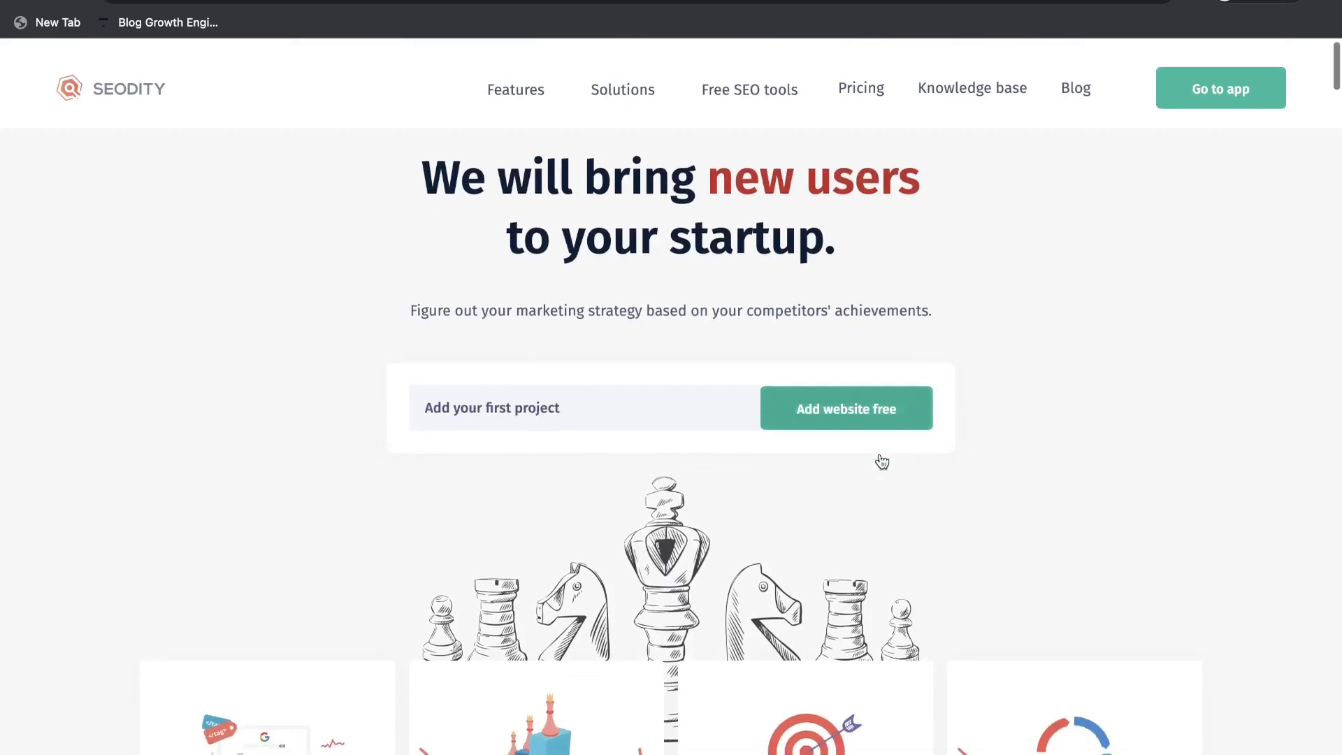
scroll(880, 458, "down", 5)
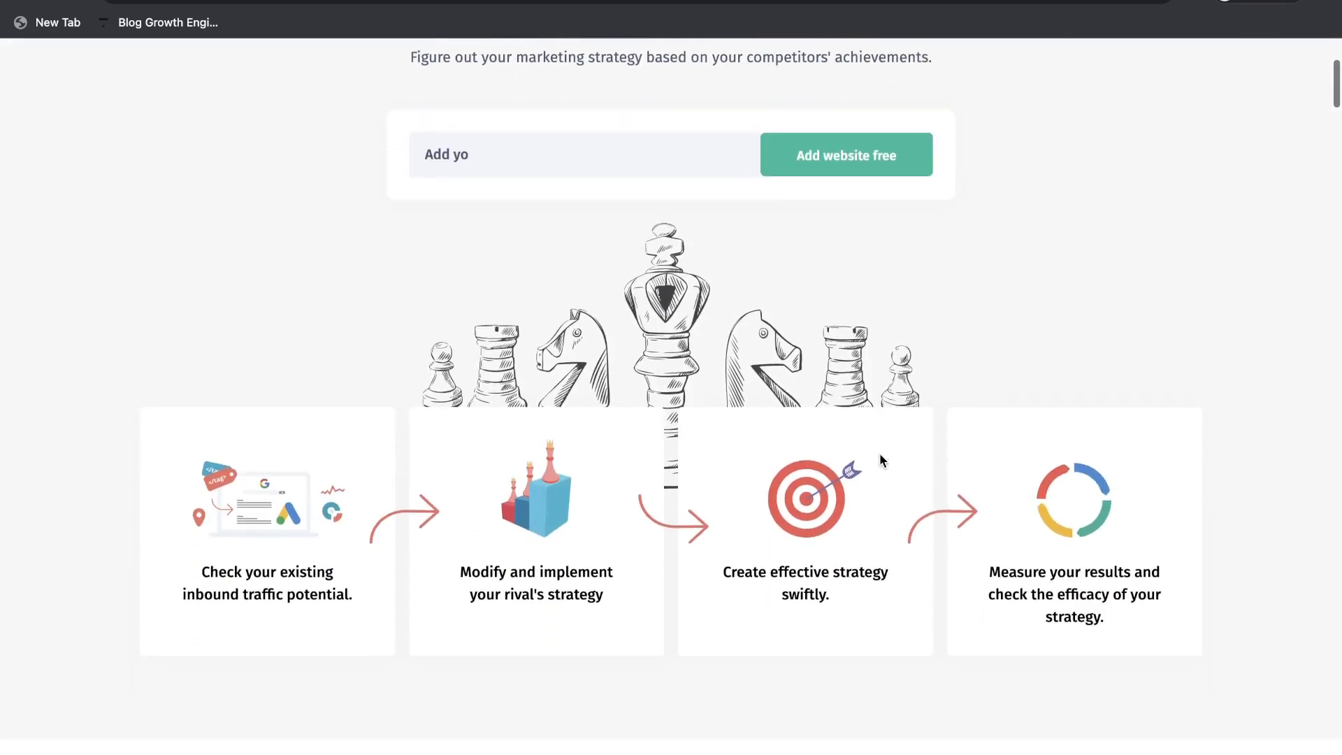
scroll(880, 456, "down", 2)
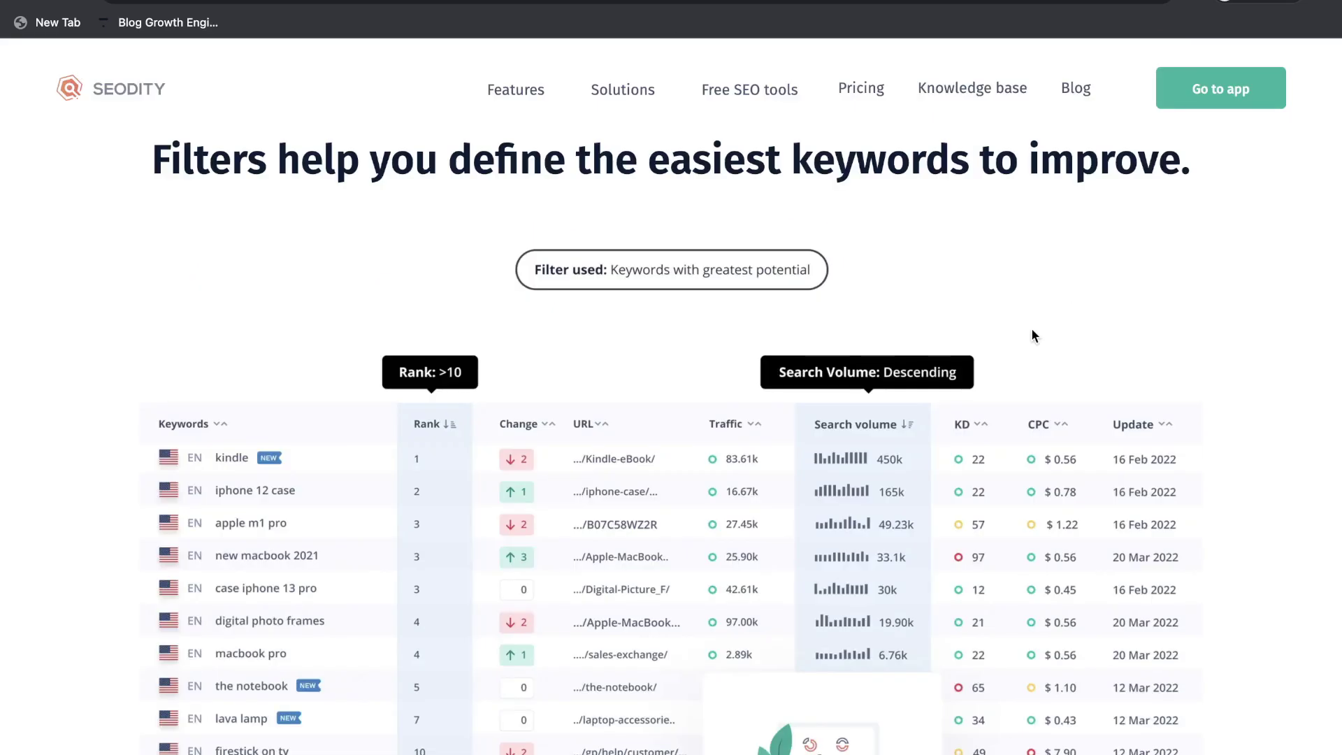
scroll(1033, 335, "down", 8)
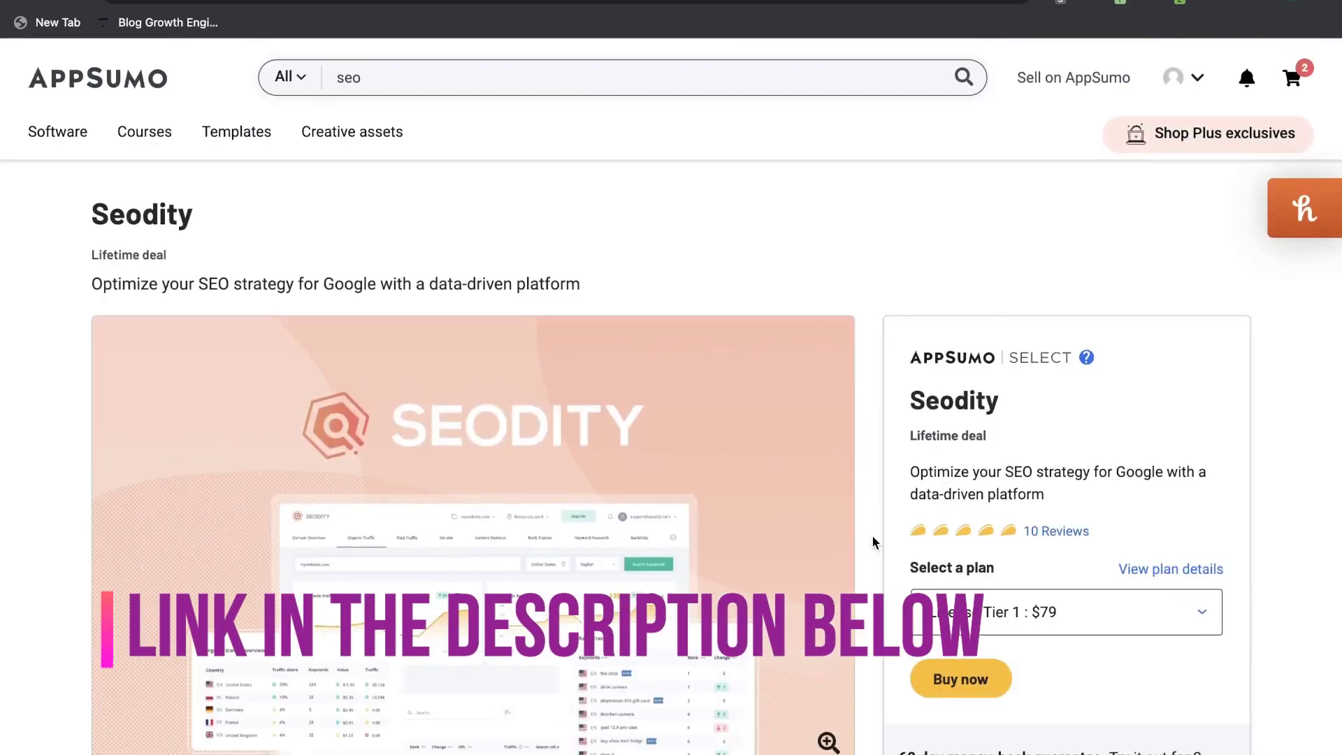
Review the Seodity lifetime deal on AppSumo and compare the prices and limits of its license tiers.
scroll(871, 535, "down", 15)
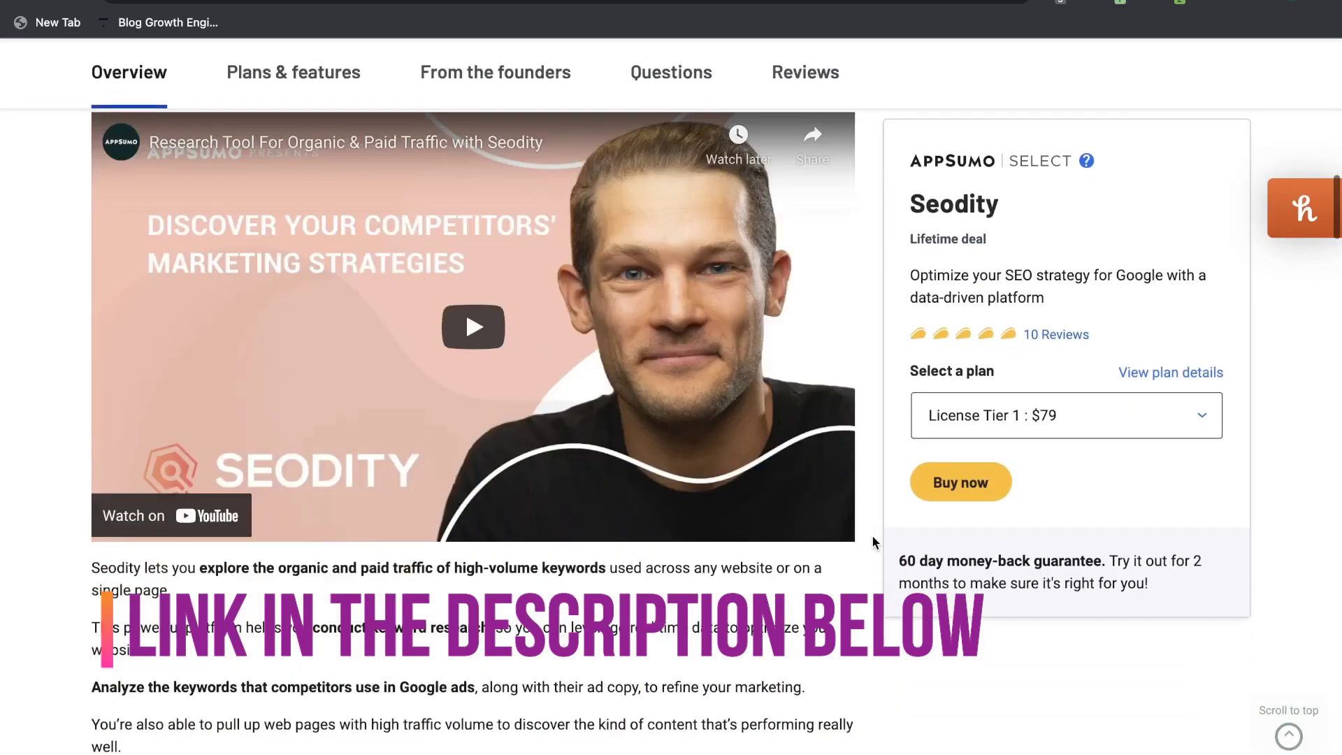
scroll(871, 534, "down", 10)
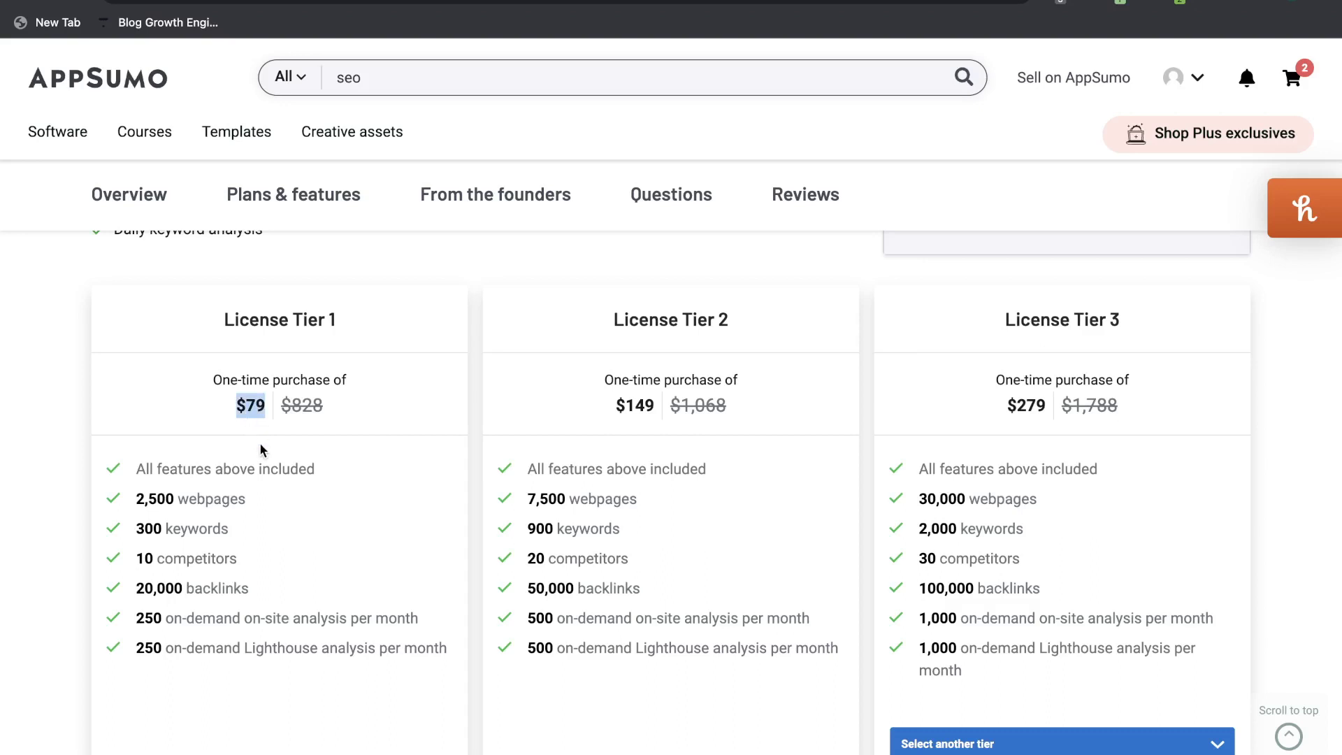
scroll(261, 461, "down", 1)
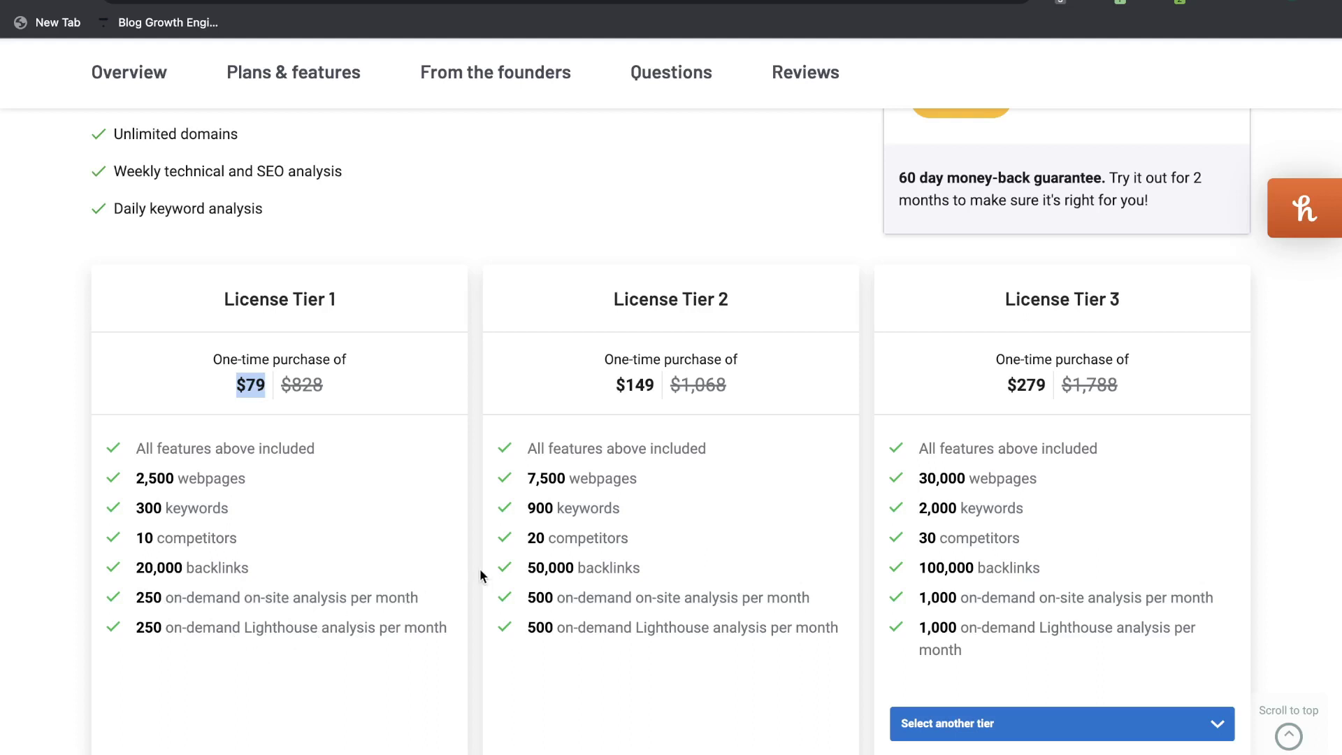
scroll(531, 539, "down", 1)
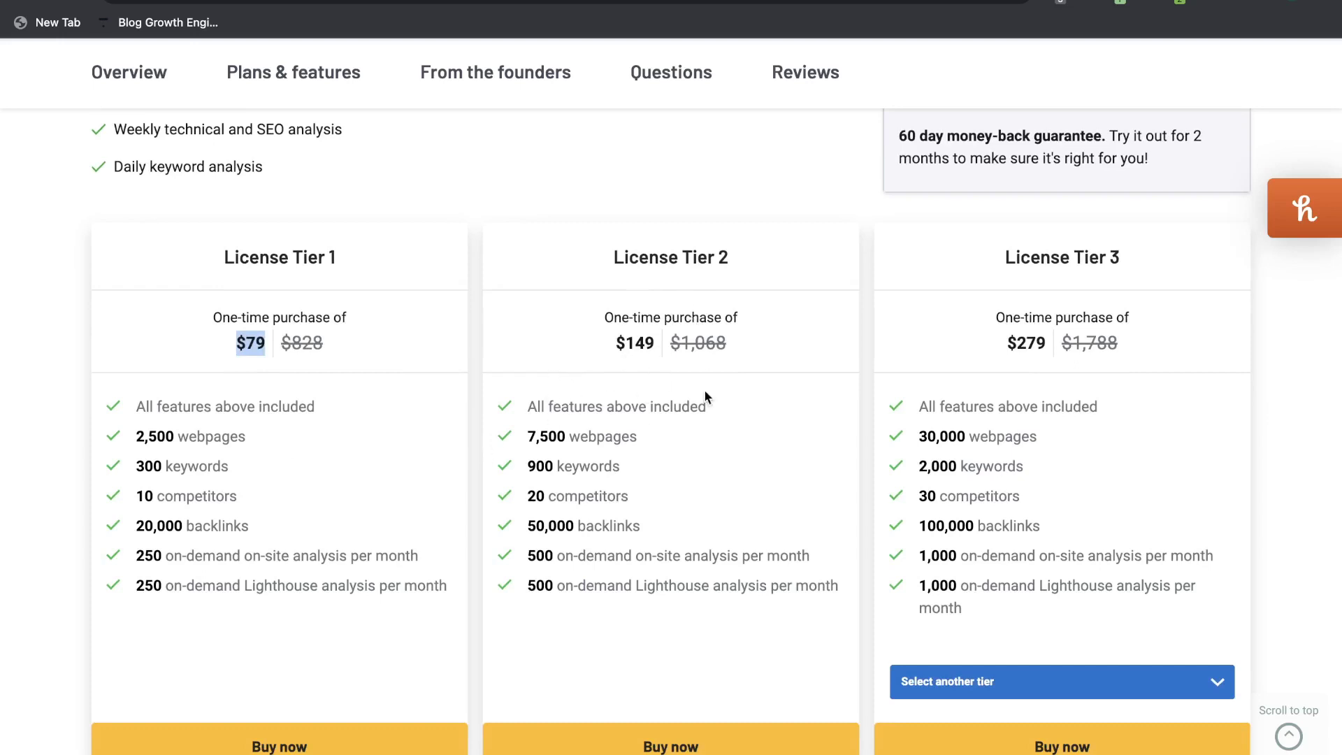
scroll(999, 376, "down", 1)
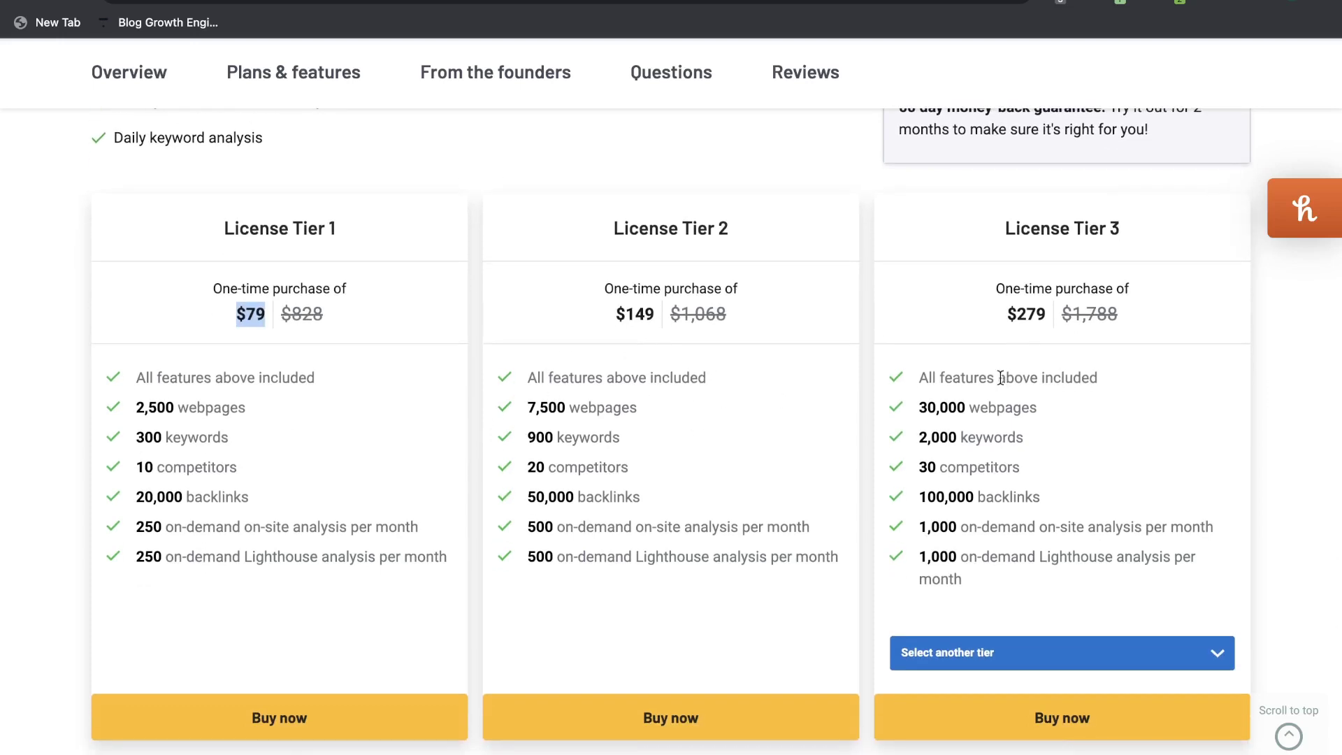
Switch the third pricing plan from the deal's tier choices to License Tier 5.
left_click(1040, 649)
scroll(1020, 517, "down", 3)
left_click(998, 659)
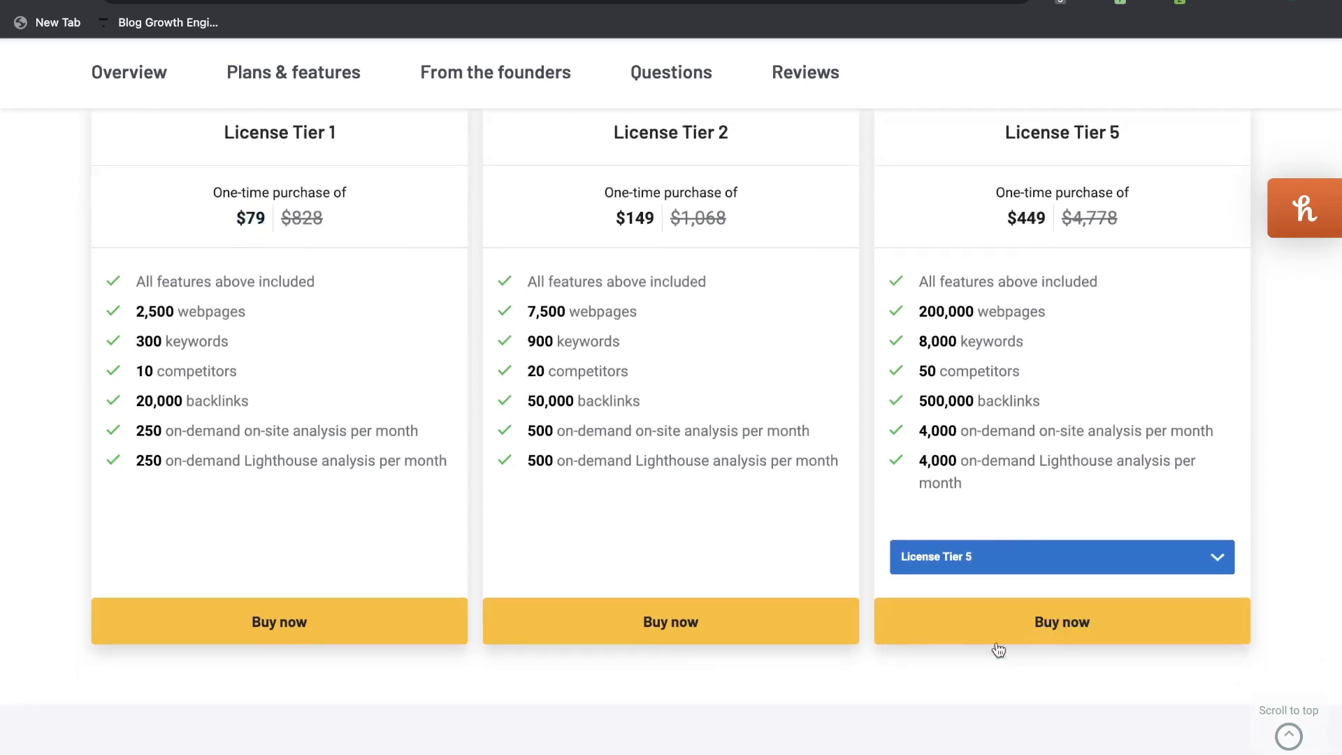
Examine License Tier 5's price and its webpage, keyword, competitor and backlink limits against the lower tiers.
scroll(1013, 312, "up", 1)
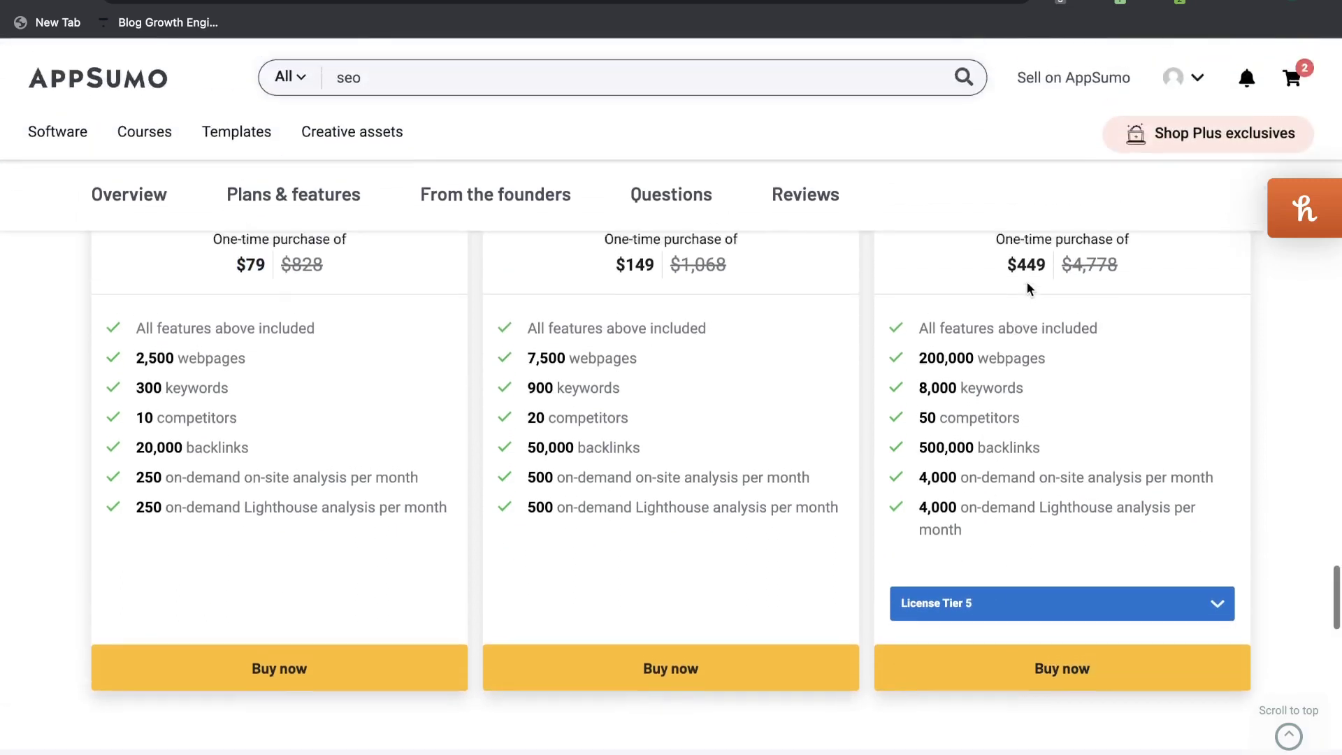
scroll(1022, 308, "up", 1)
left_click_drag(1006, 288, 1046, 287)
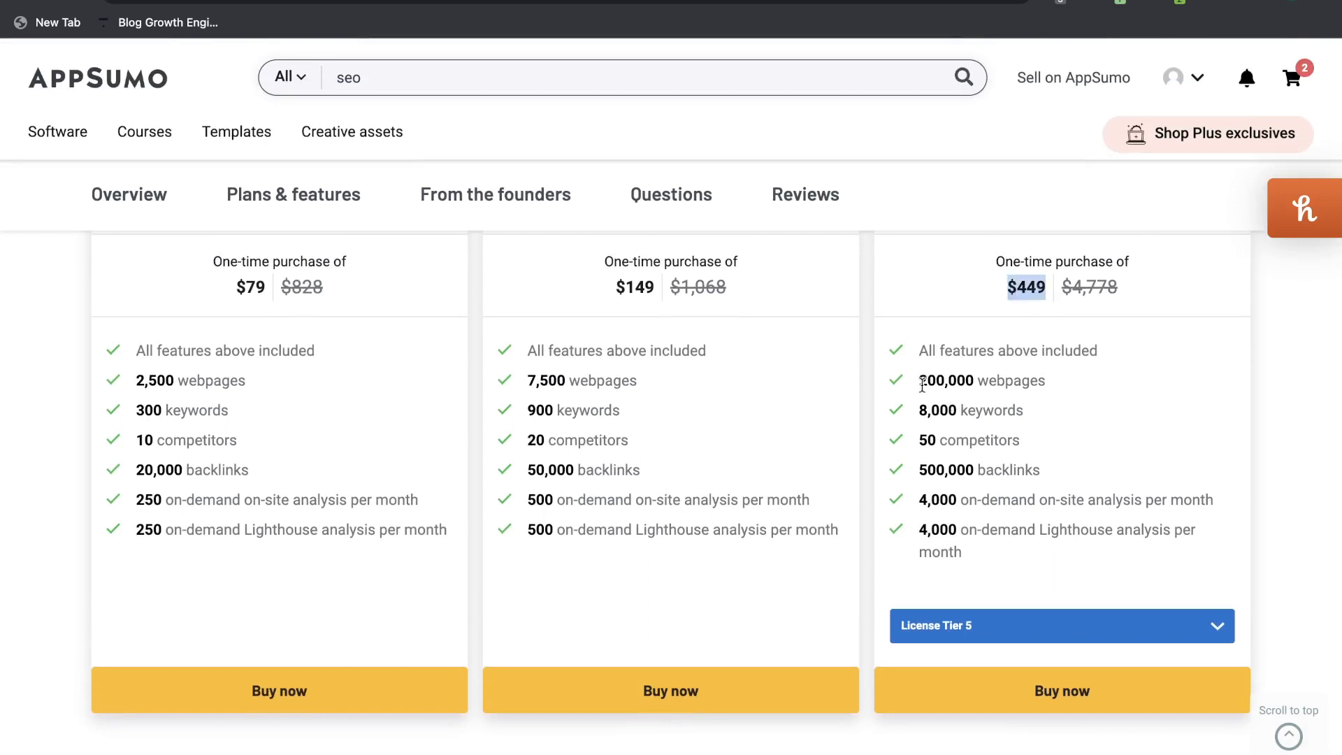
left_click_drag(918, 380, 987, 380)
left_click_drag(919, 419, 988, 442)
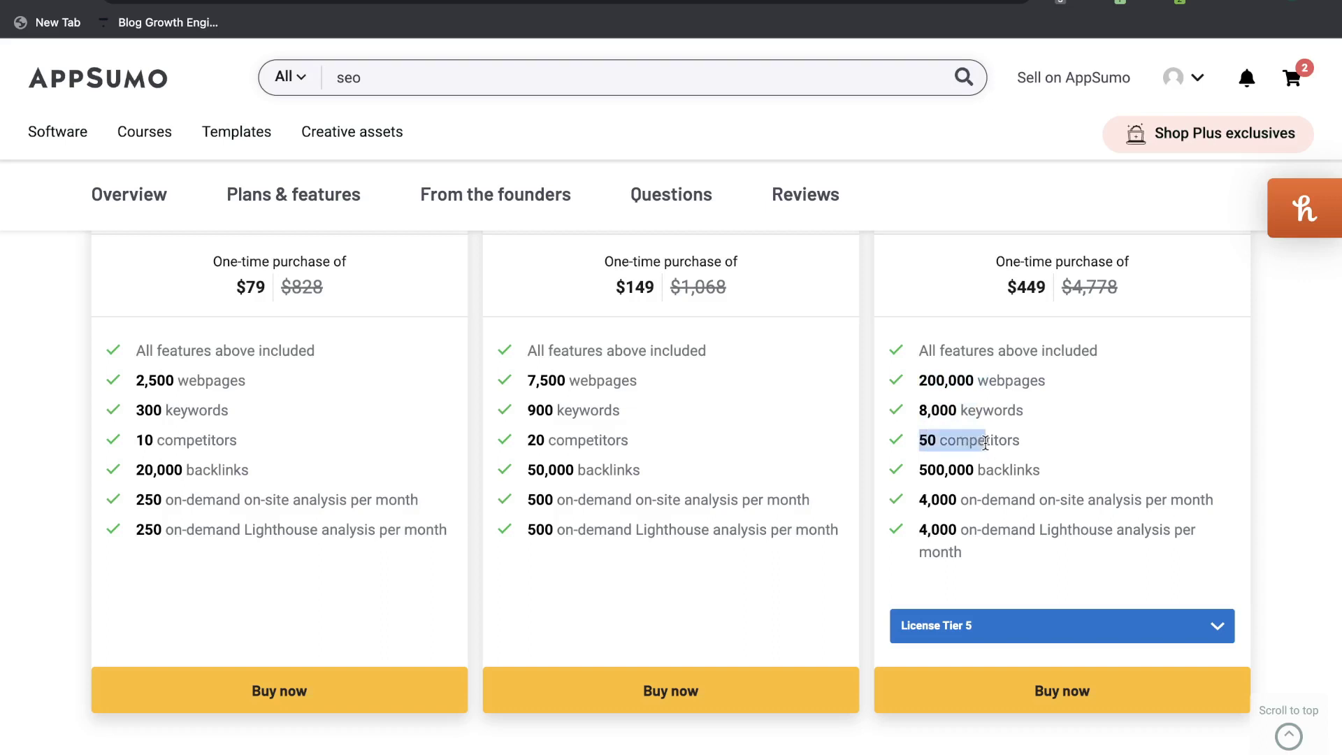
left_click_drag(918, 469, 978, 470)
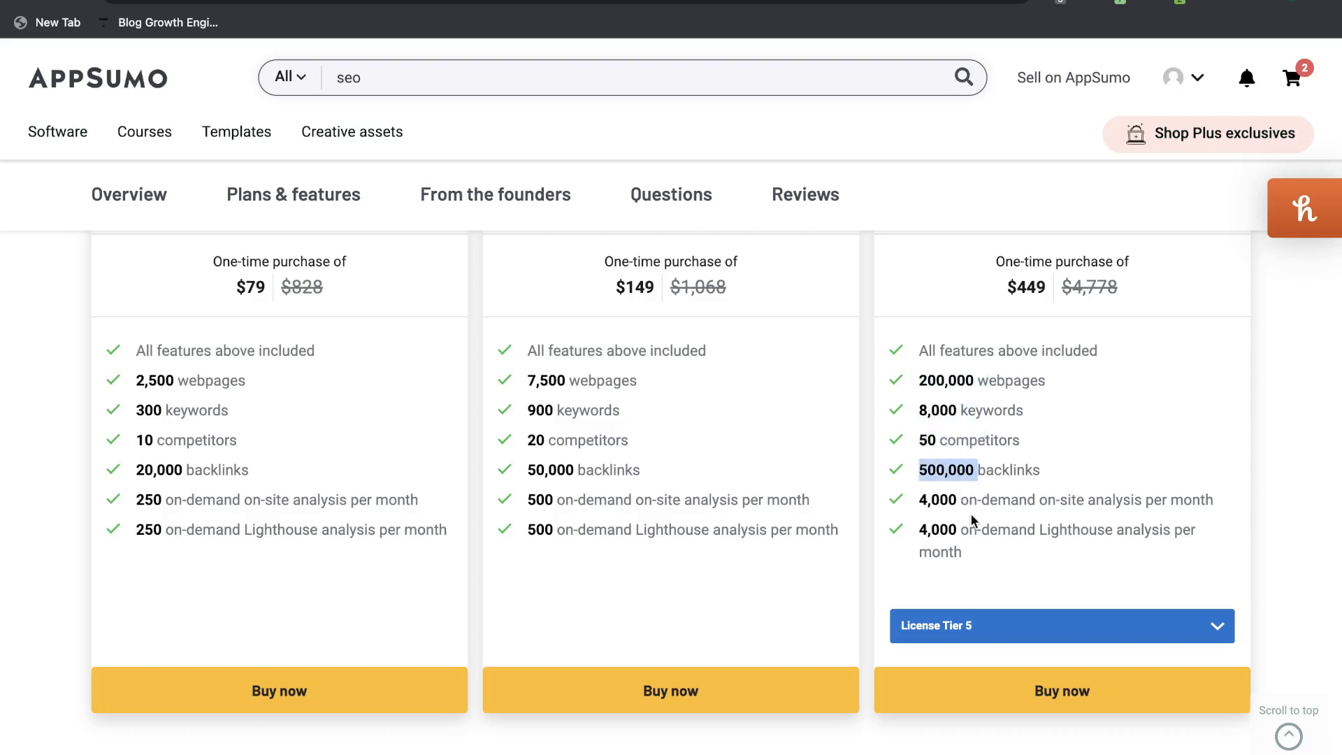
scroll(970, 521, "down", 1)
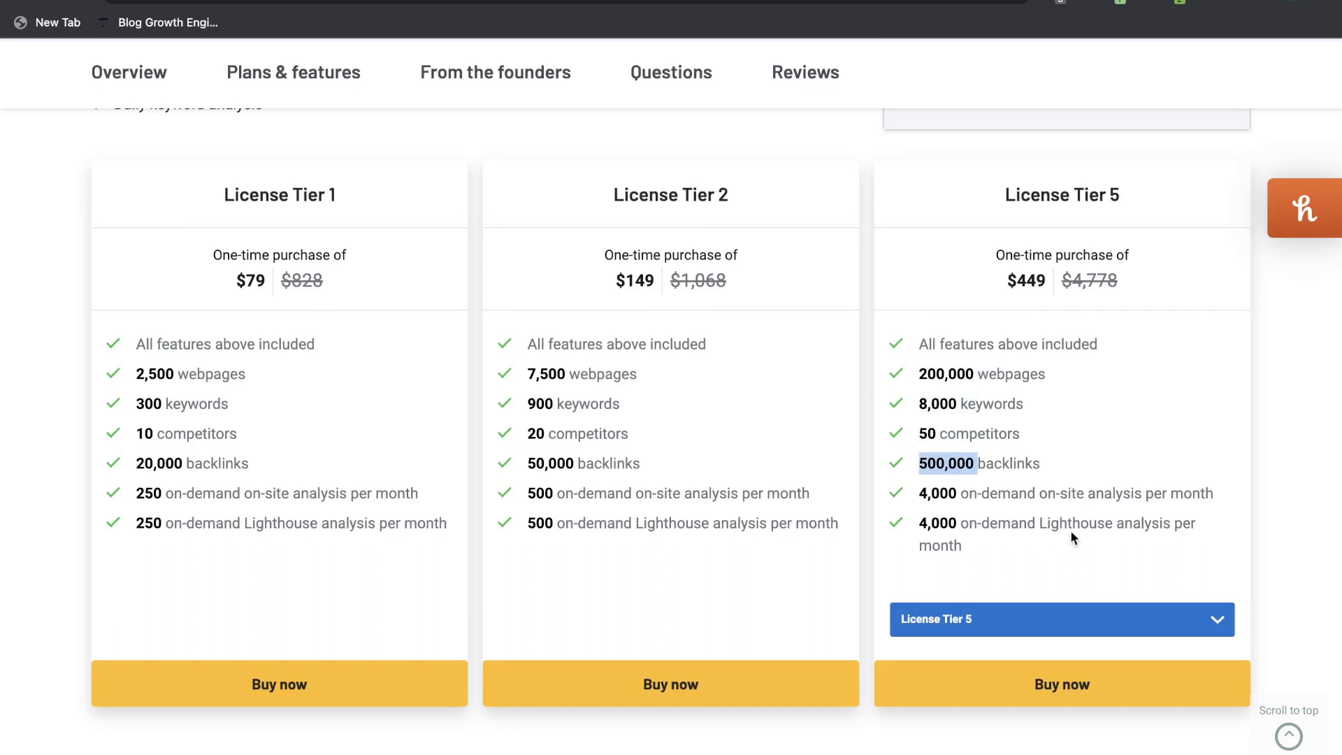
scroll(417, 373, "up", 1)
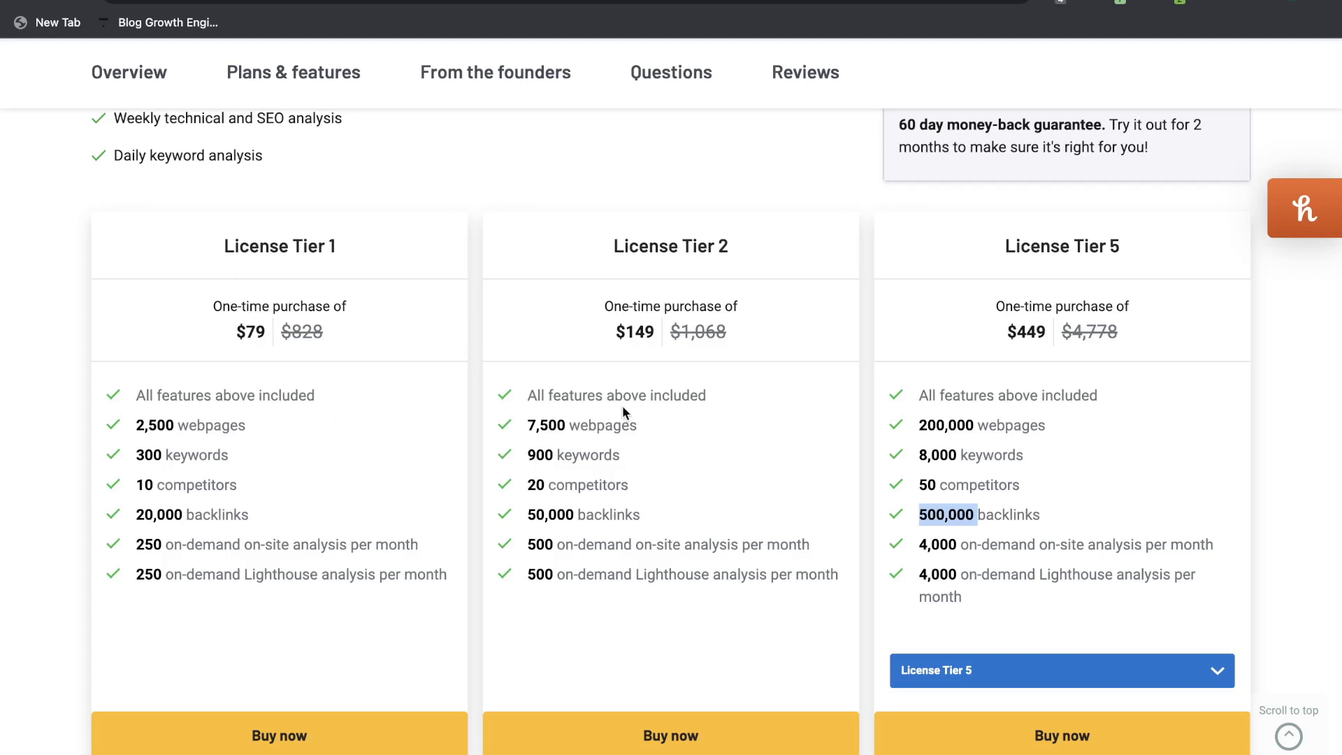
scroll(629, 399, "up", 15)
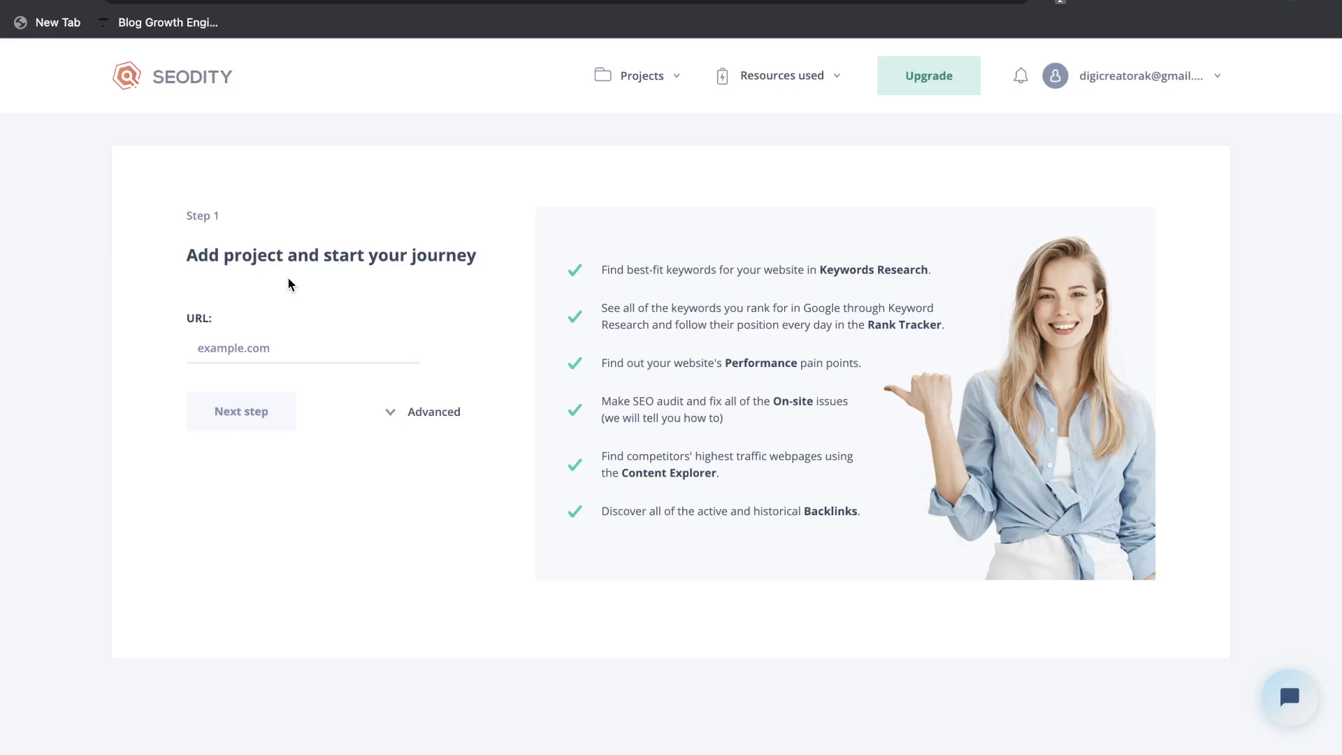
Review the suggested keywords for the new Seodity project along with their traffic and search volume.
triple_click(272, 260)
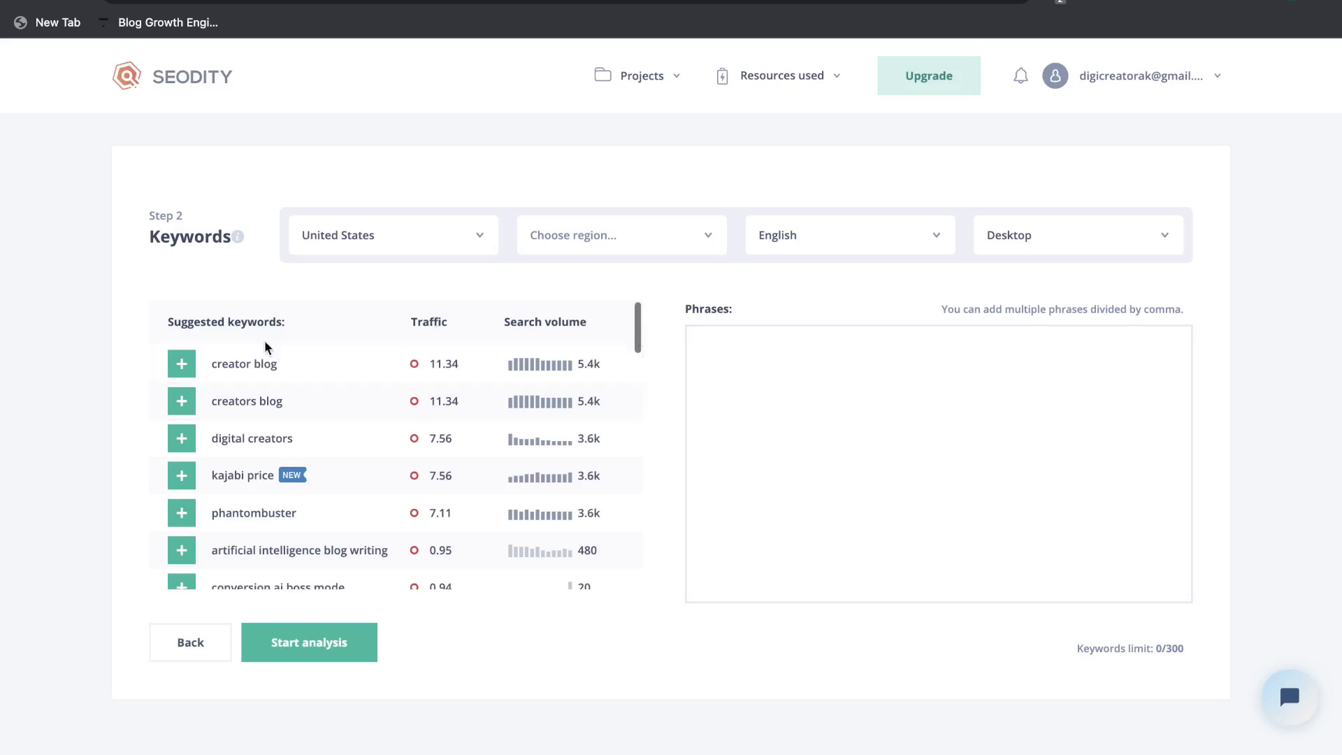
scroll(294, 363, "down", 2)
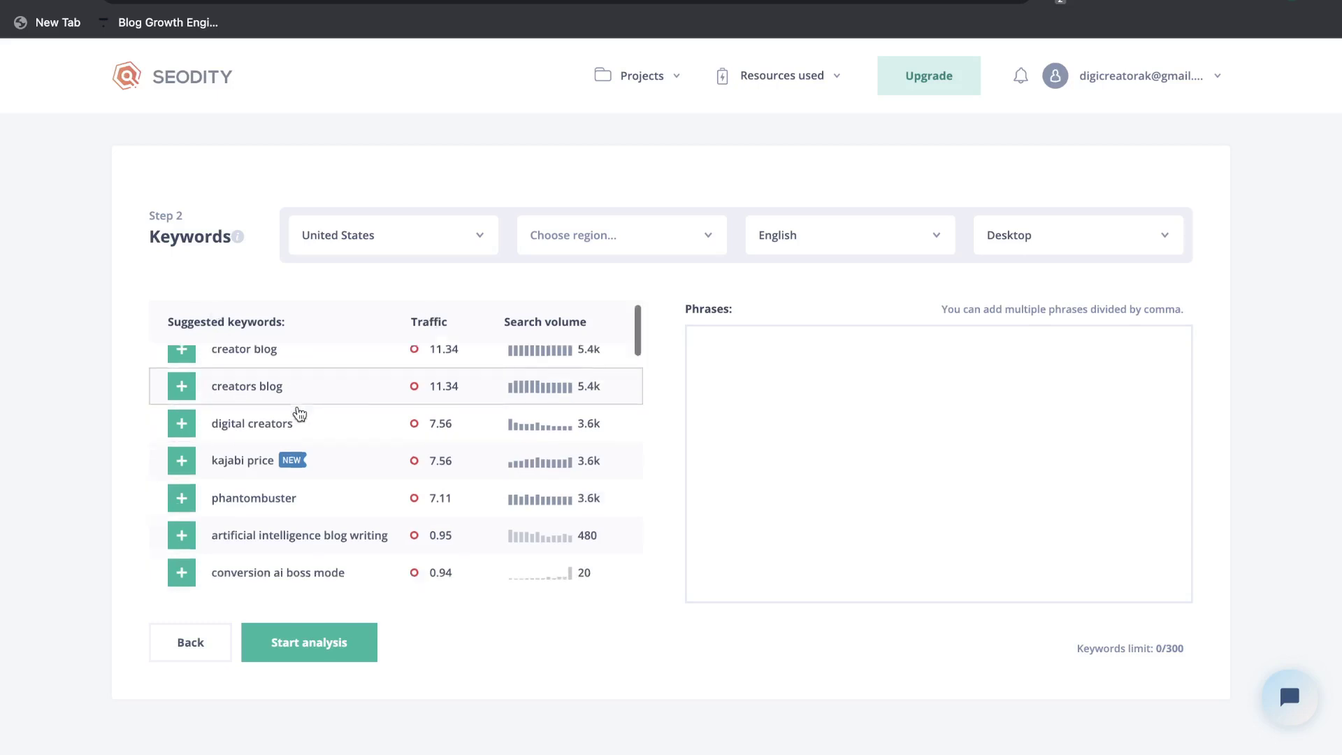
scroll(458, 344, "up", 2)
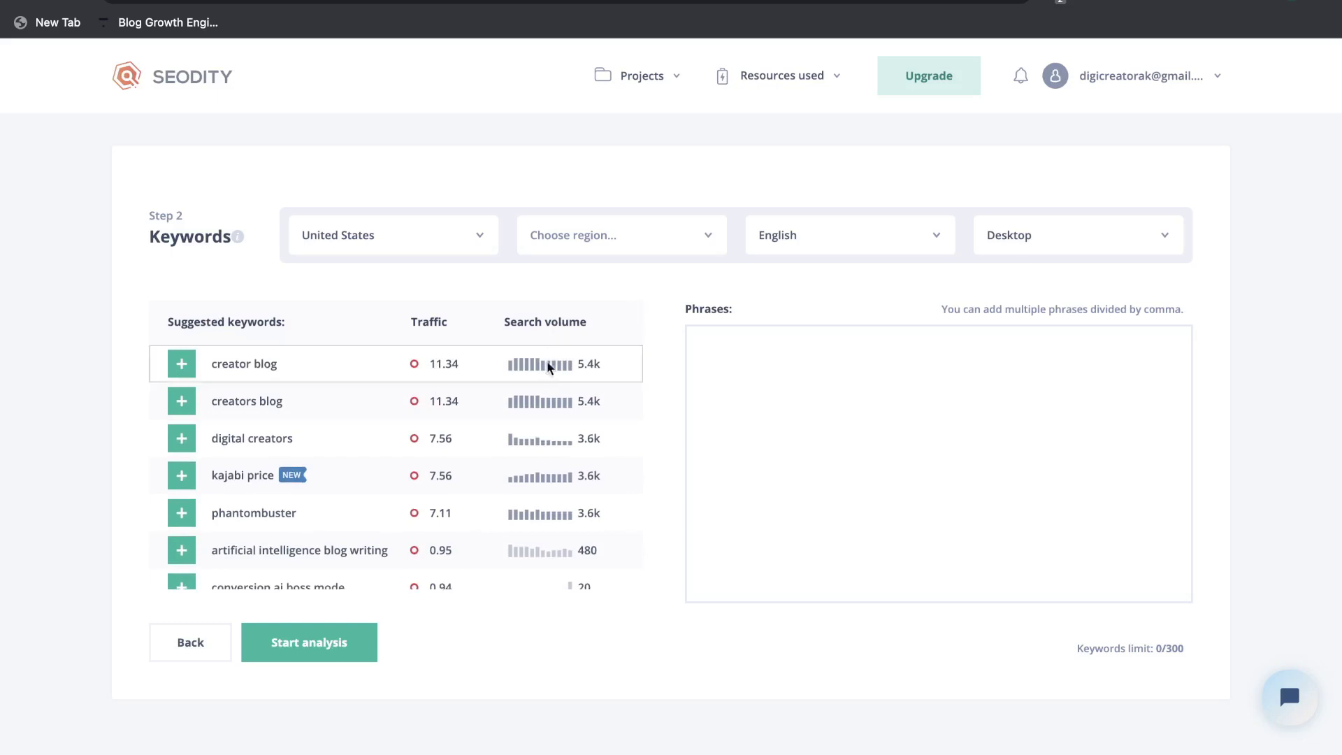
scroll(419, 380, "down", 3)
scroll(349, 388, "up", 3)
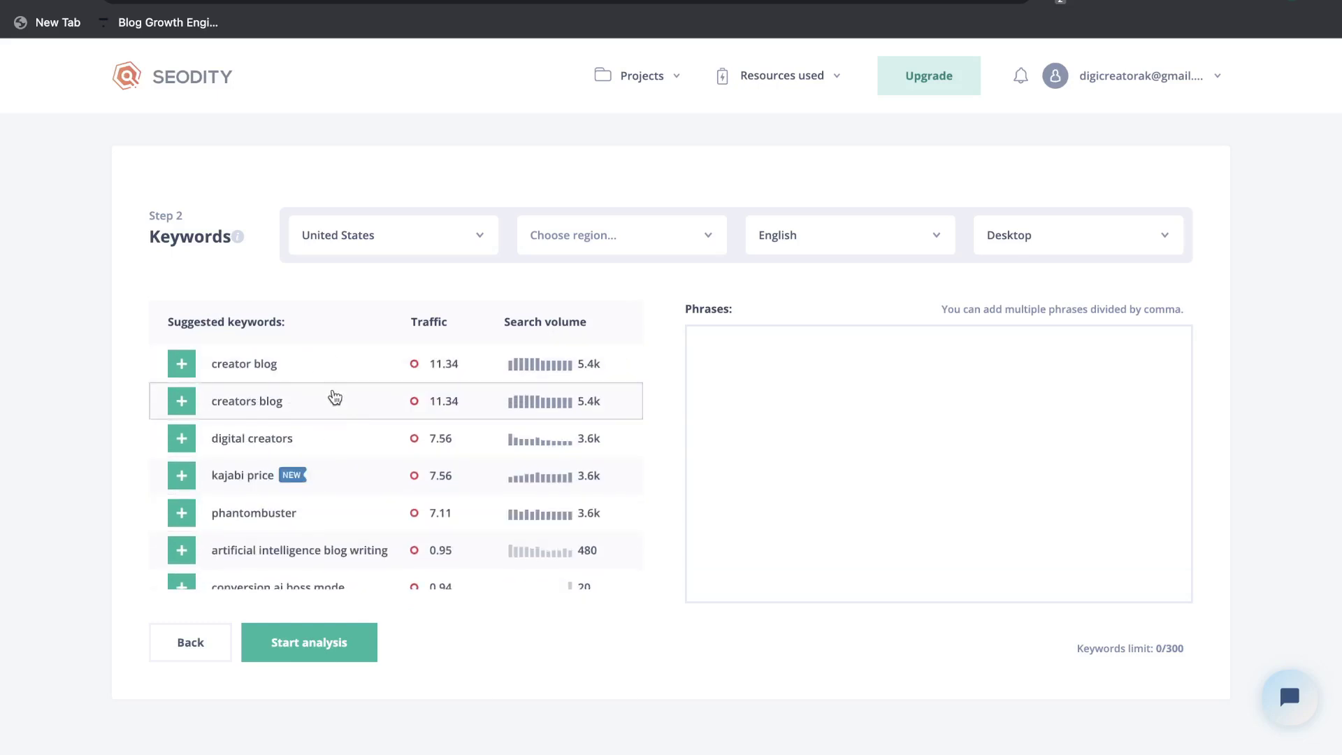
scroll(333, 392, "down", 2)
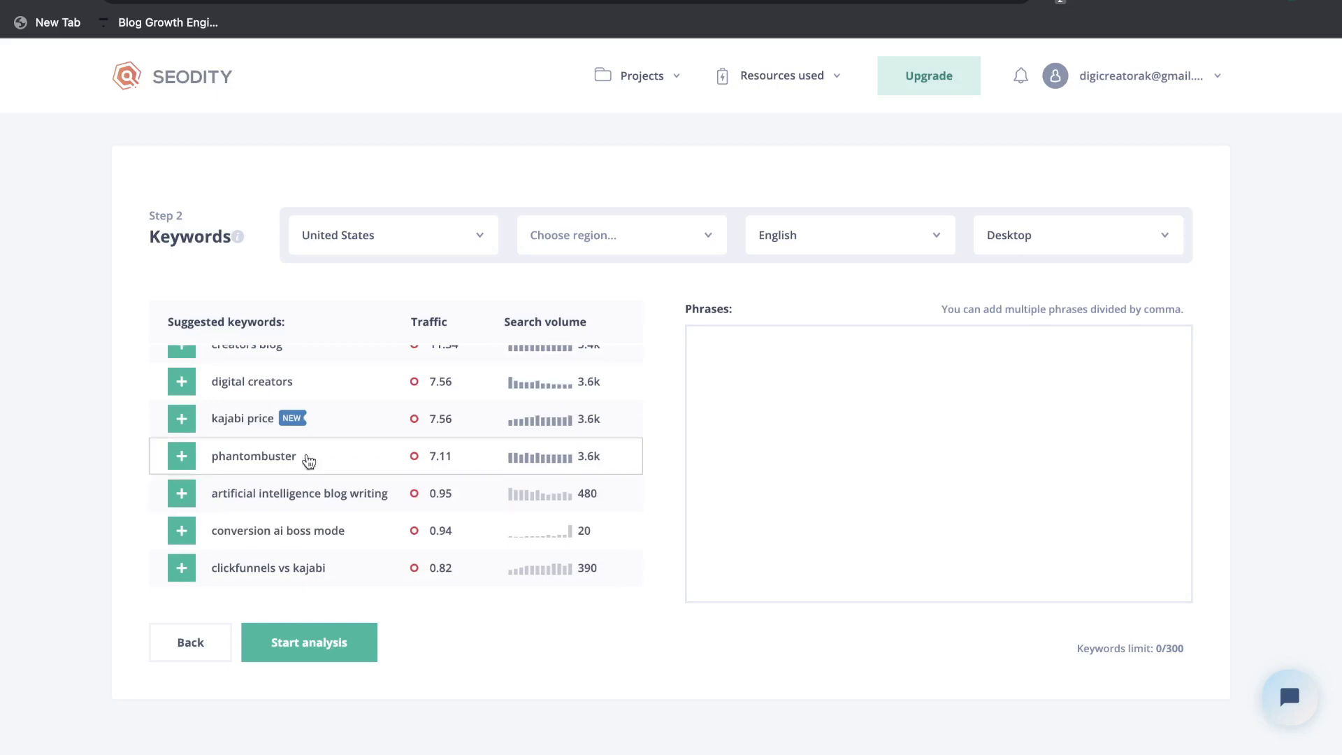
Add the suggested keywords 'conversion ai boss mode', 'clickfunnels vs kajabi', 'kajabi vs clickfunnels' and 'jarvis copywriting' to the project's phrases.
scroll(278, 466, "down", 1)
left_click(182, 480)
scroll(336, 470, "down", 1)
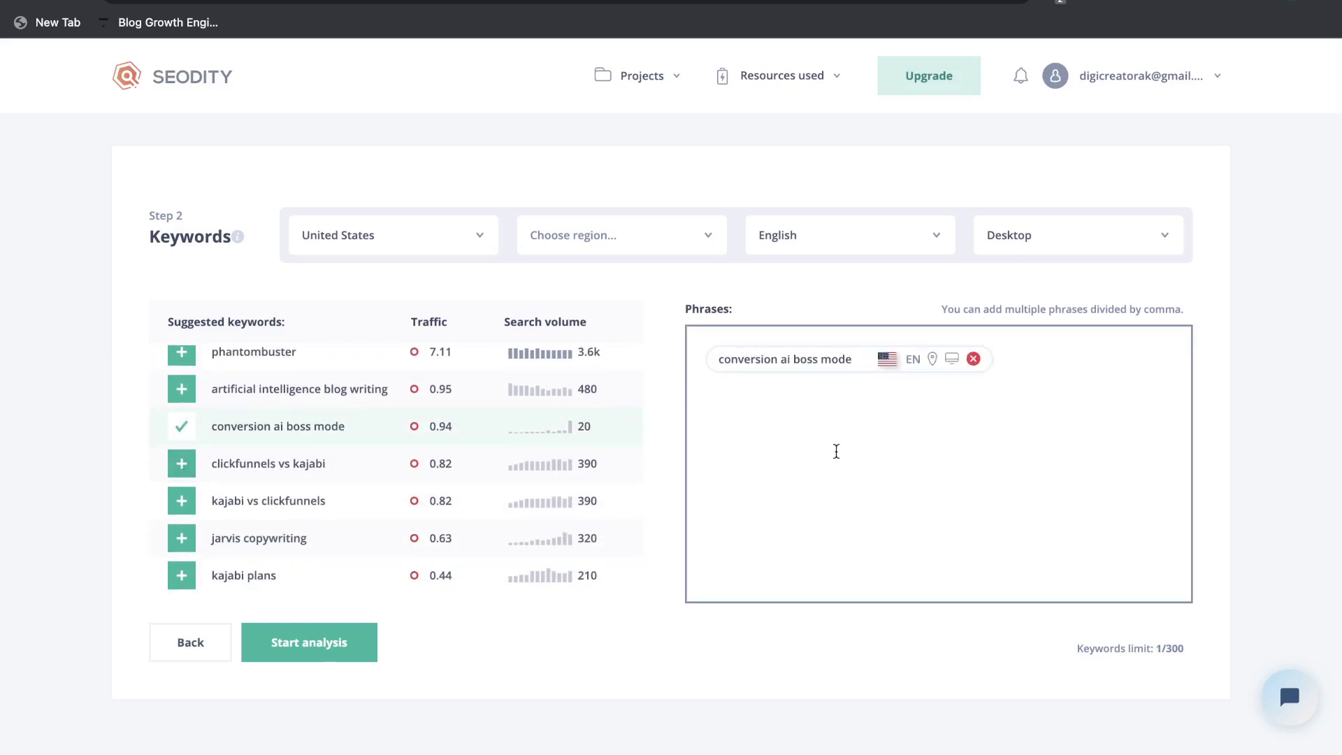
left_click(182, 463)
left_click(182, 500)
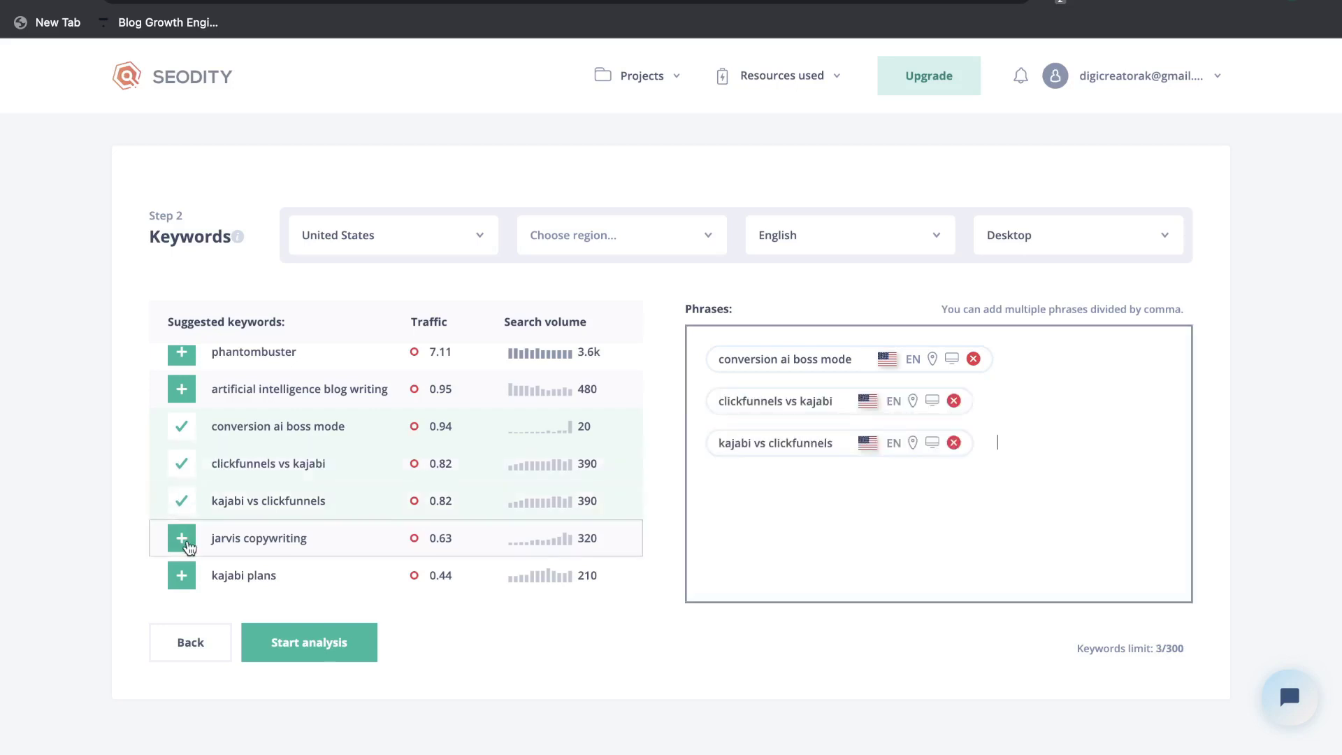
left_click(182, 538)
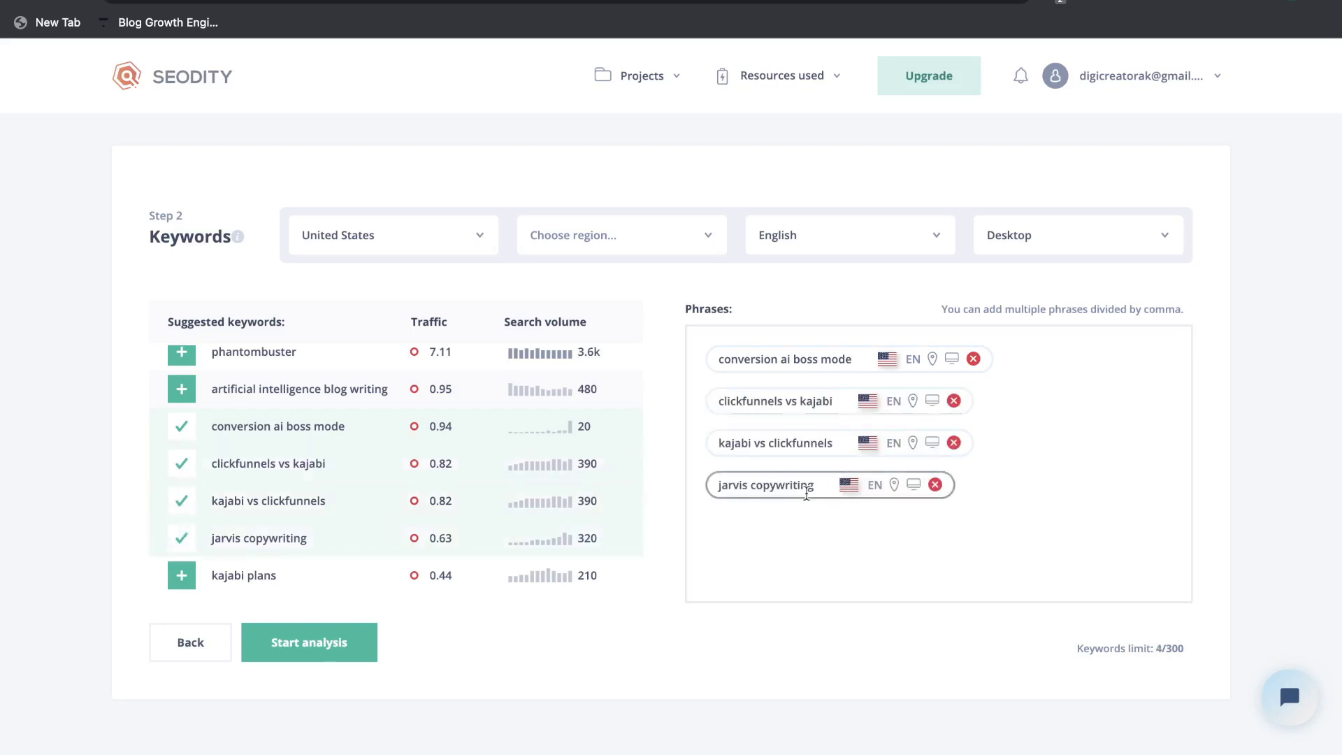
Add the custom phrases 'jarvis ai' and 'rytr ai' to the project's tracked keywords.
scroll(321, 422, "down", 3)
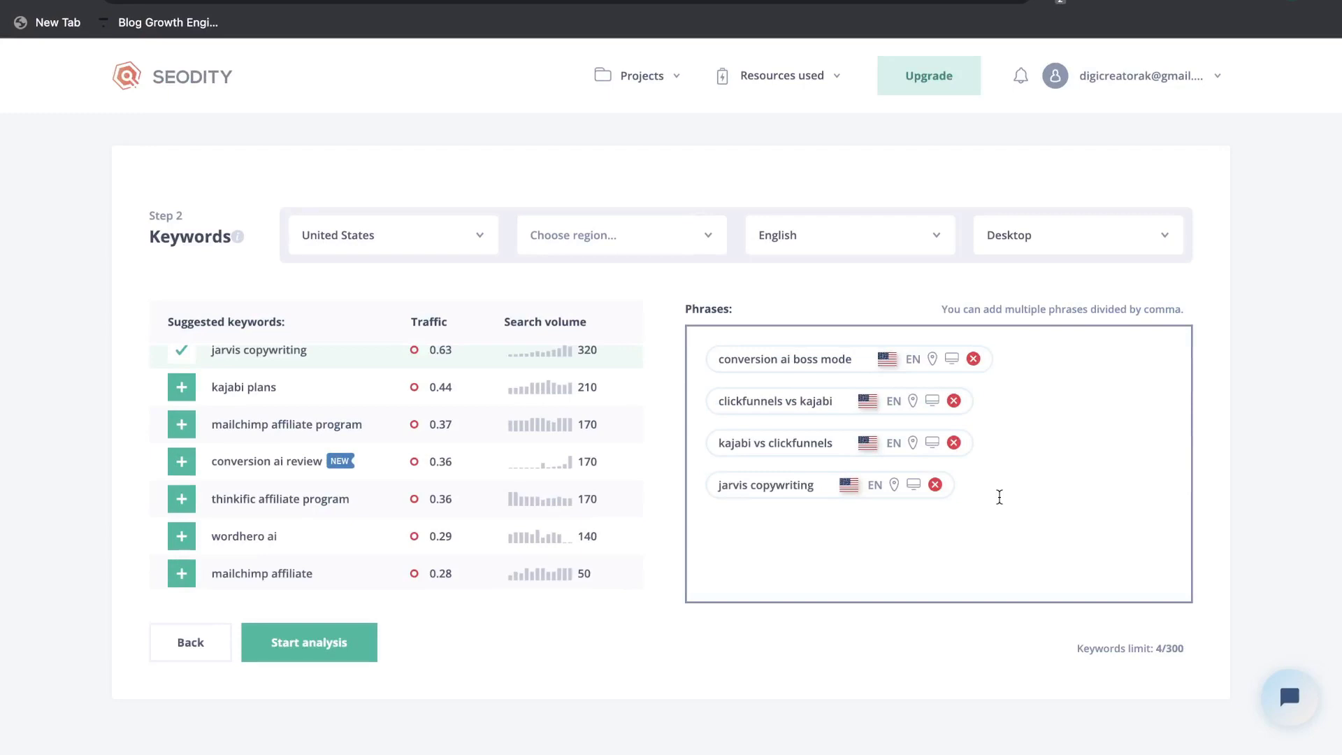
type("jarvis ai, rytr ai")
key("Return")
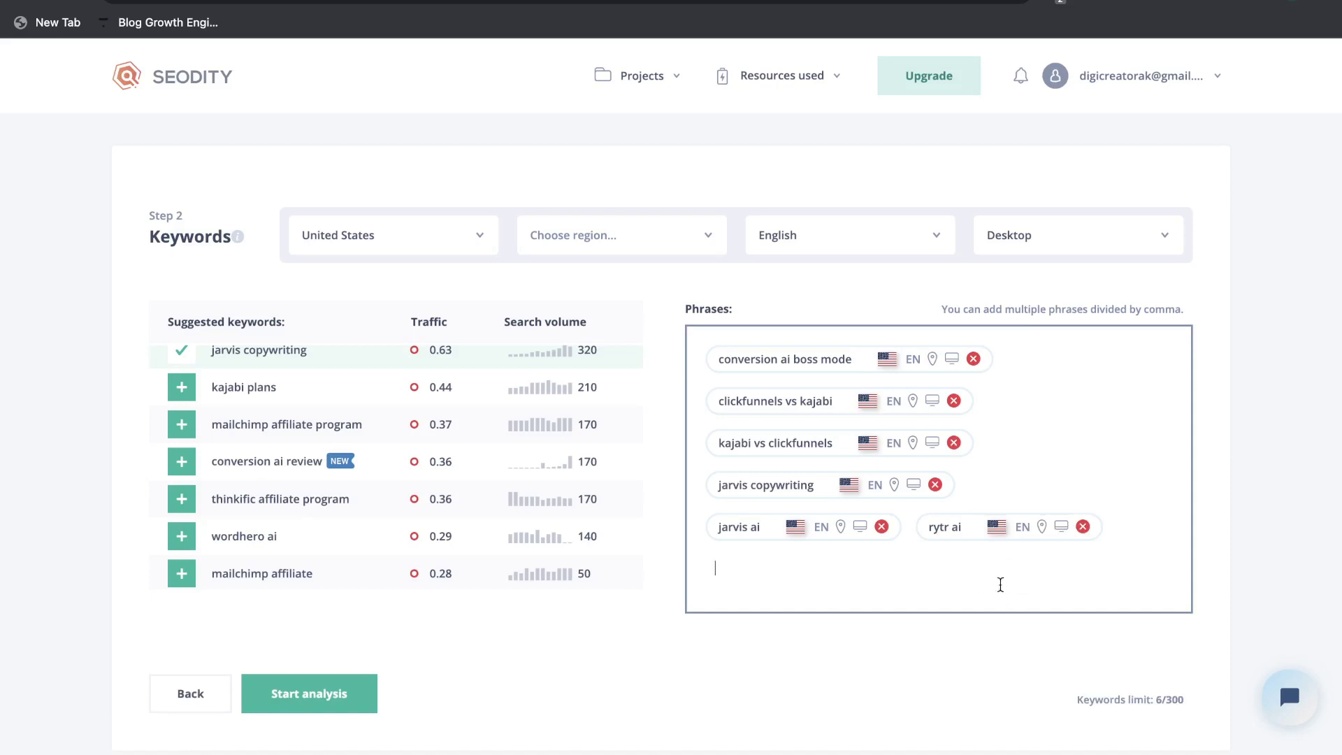
scroll(276, 444, "up", 1)
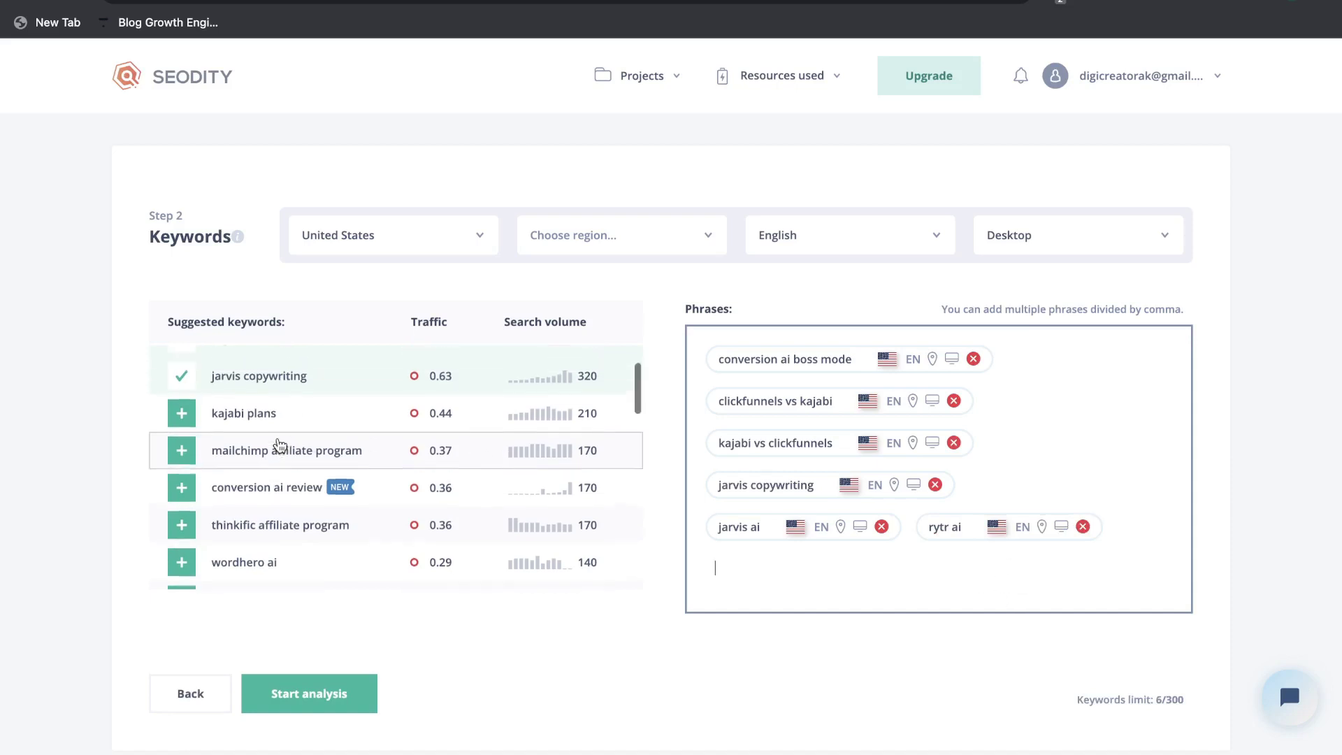
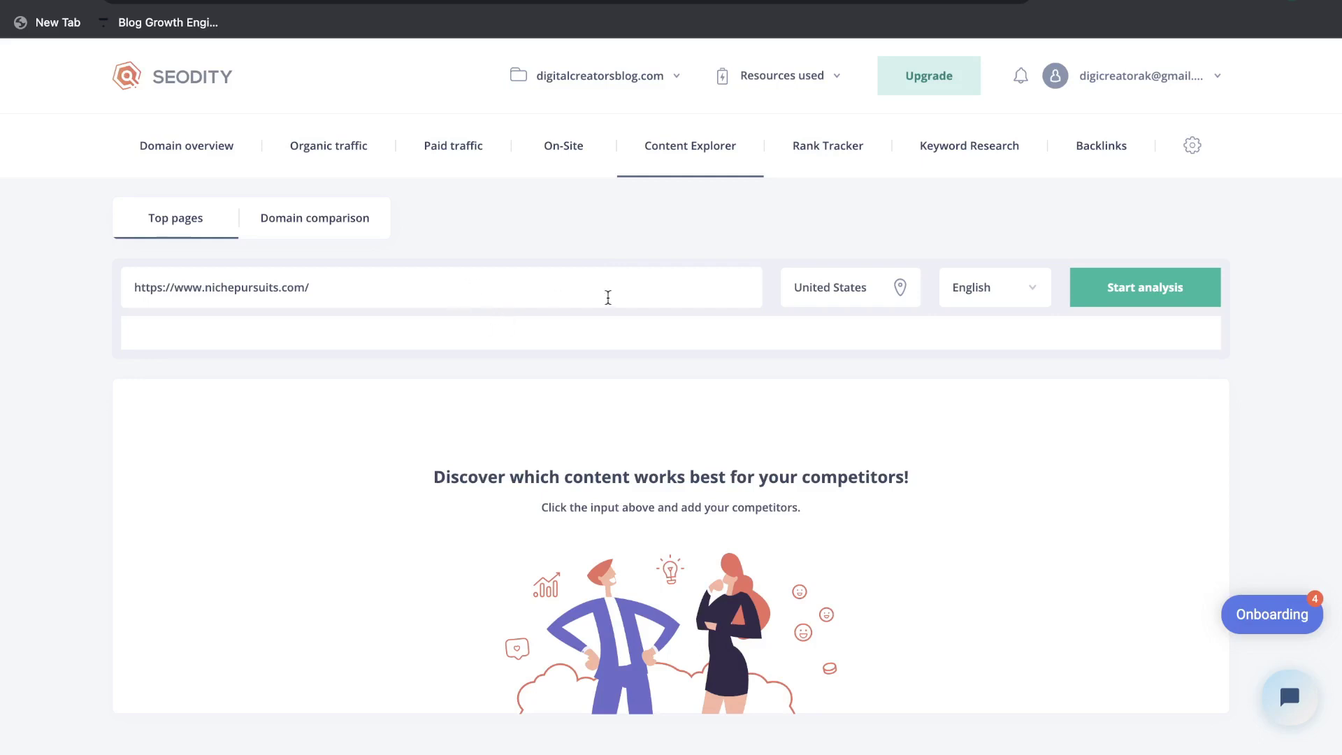
Analyze the top pages of the competitor nichepursuits.com in Content Explorer and look through the resulting URLs.
left_click(1111, 285)
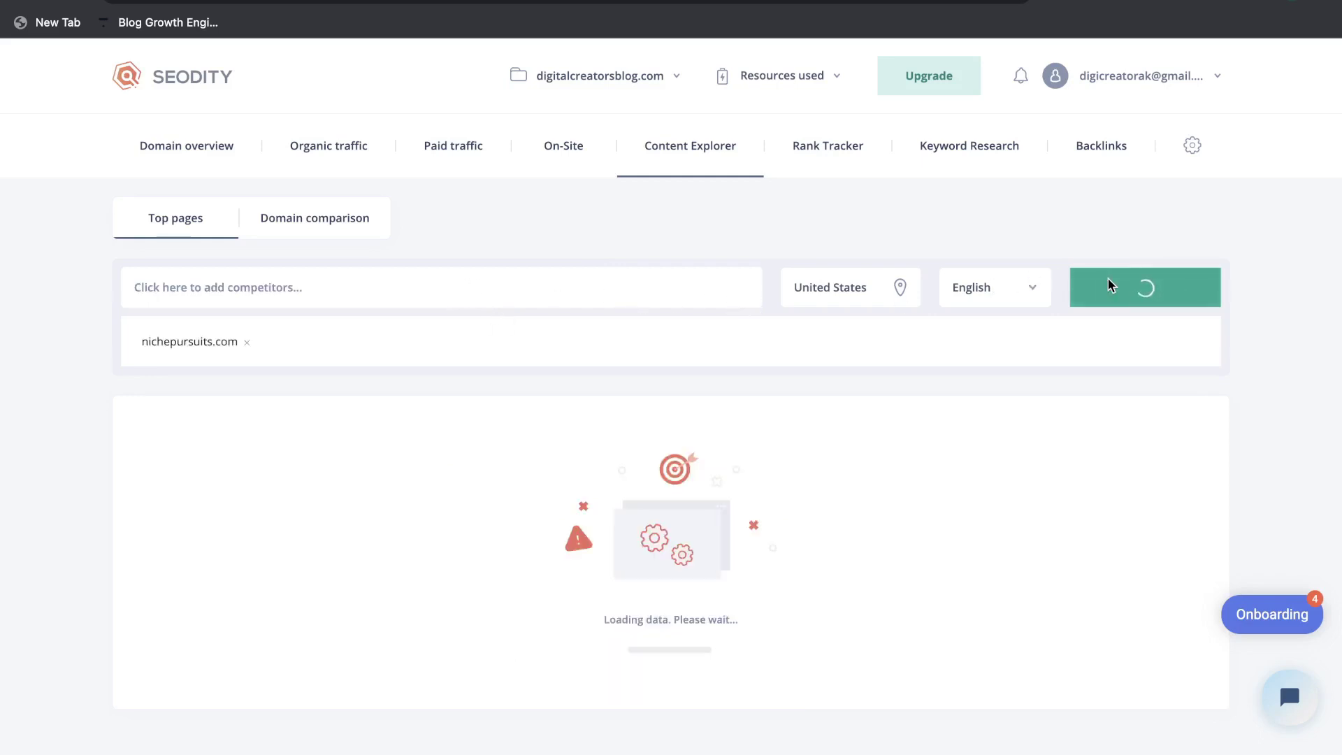
scroll(545, 377, "down", 5)
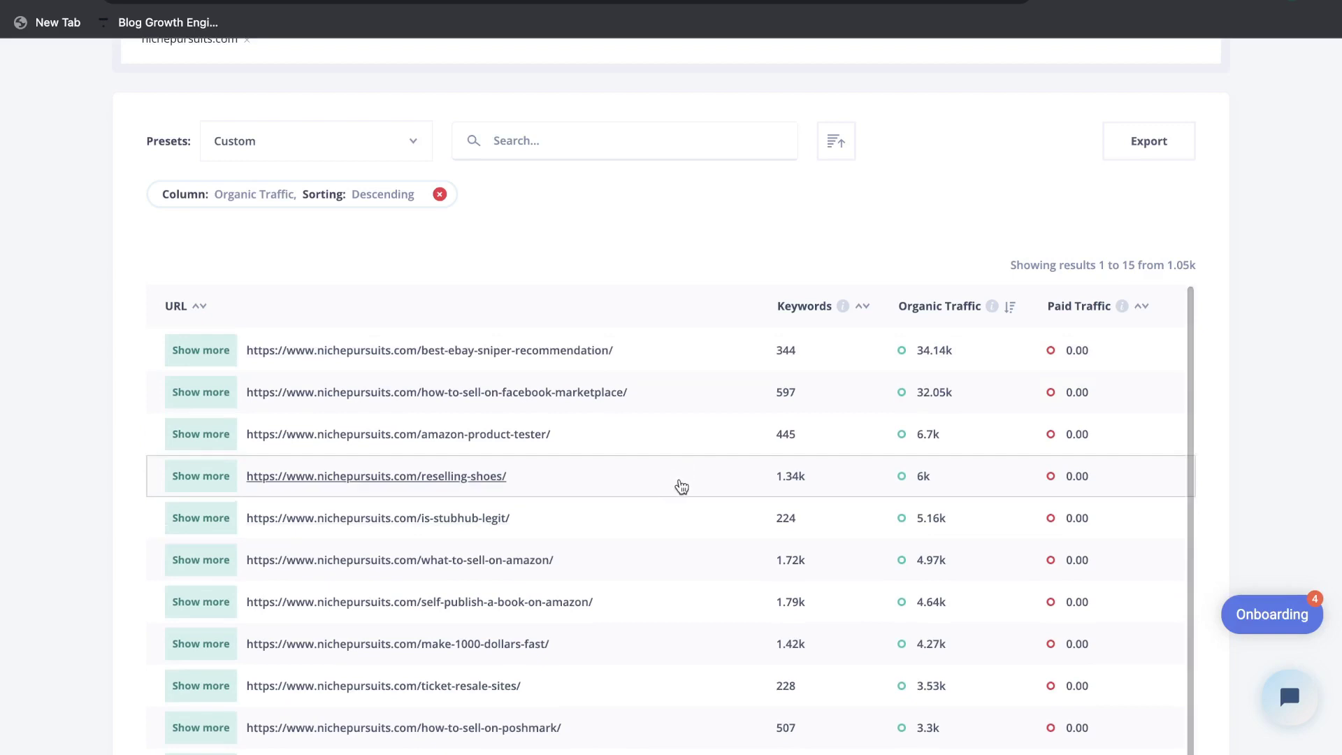
scroll(677, 485, "down", 1)
scroll(680, 486, "up", 1)
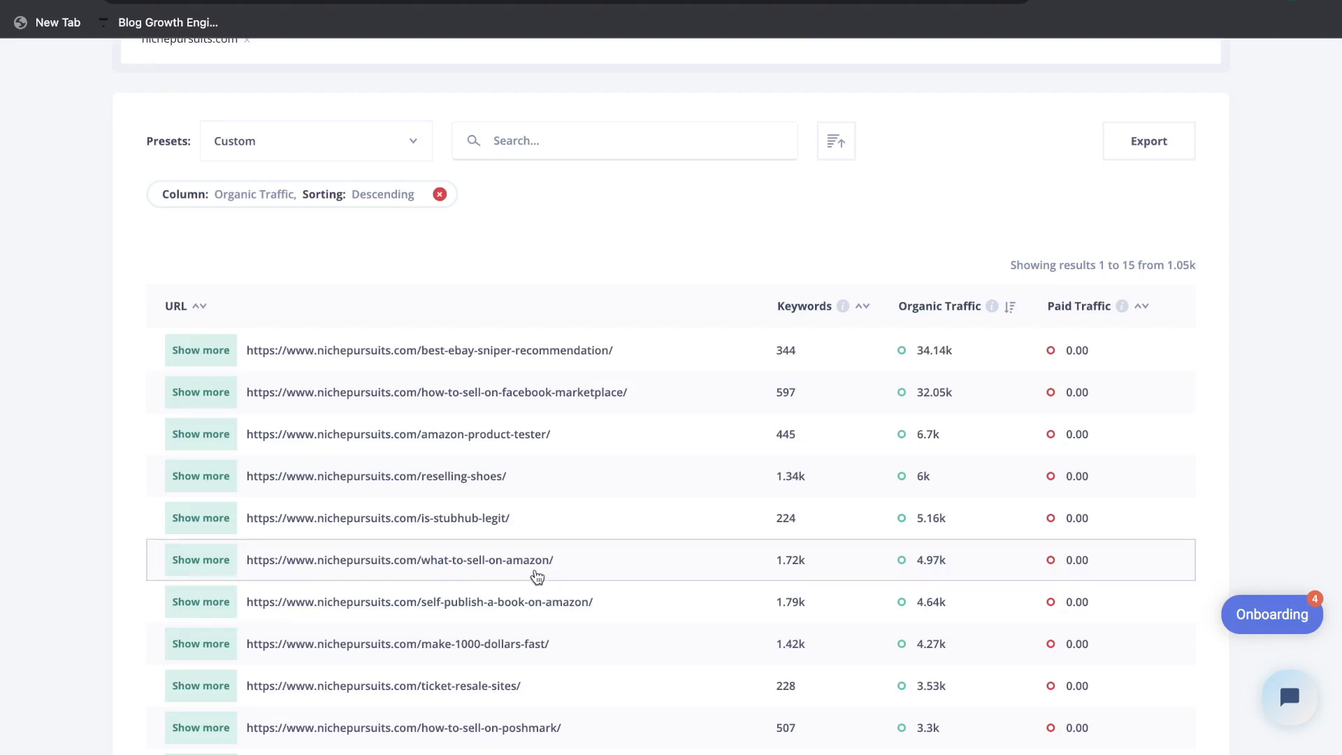
View the organic traffic keywords of the nichepursuits.com make-1000-dollars-fast page, then close the details.
left_click(514, 640)
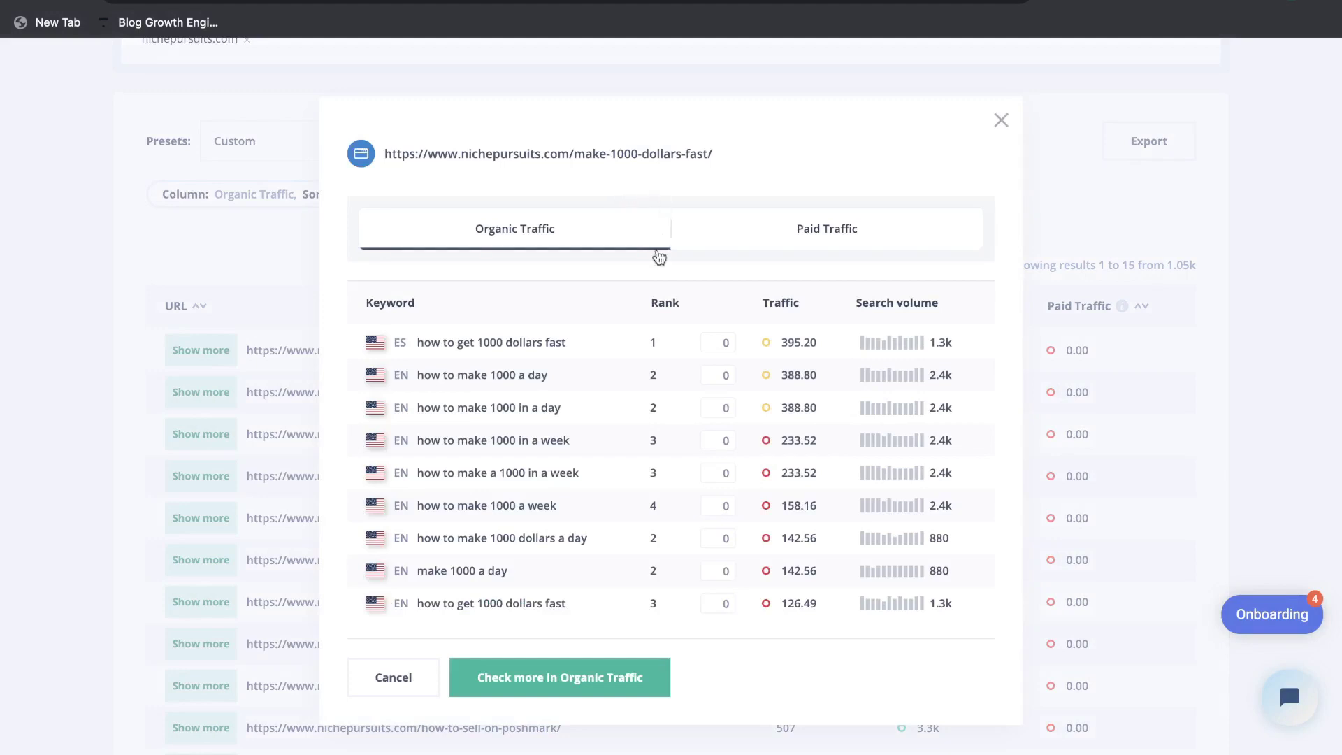
scroll(634, 420, "down", 1)
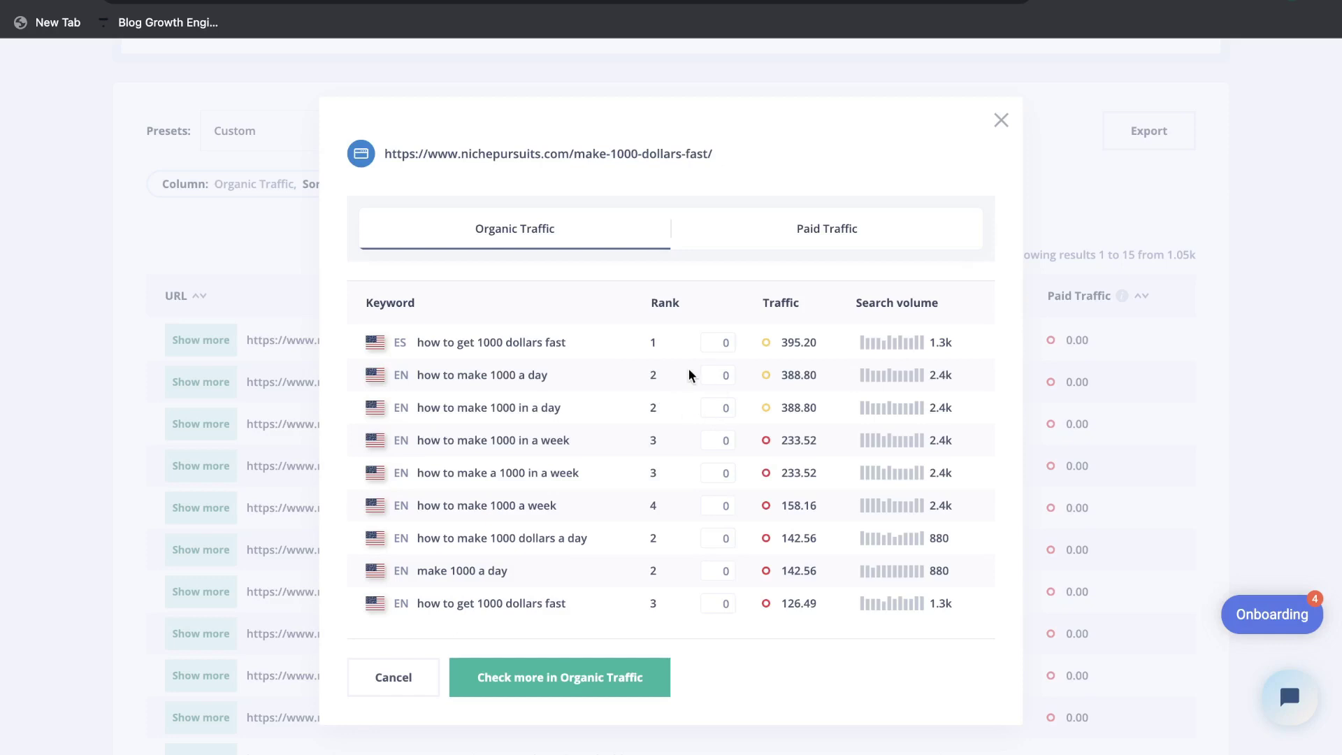
left_click(1000, 121)
scroll(450, 448, "down", 1)
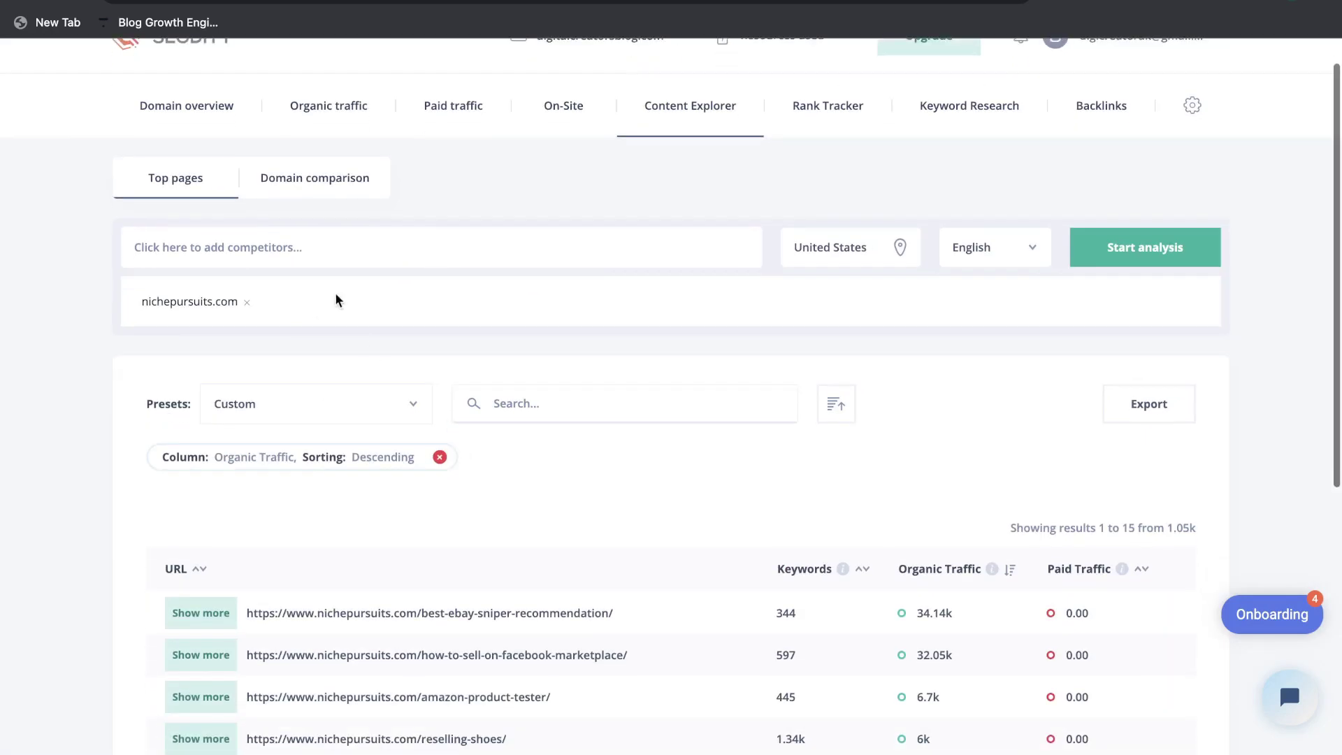
View the domain comparison for nichepursuits.com in Content Explorer and look through the project's keyword positions in Rank Tracker.
left_click(303, 191)
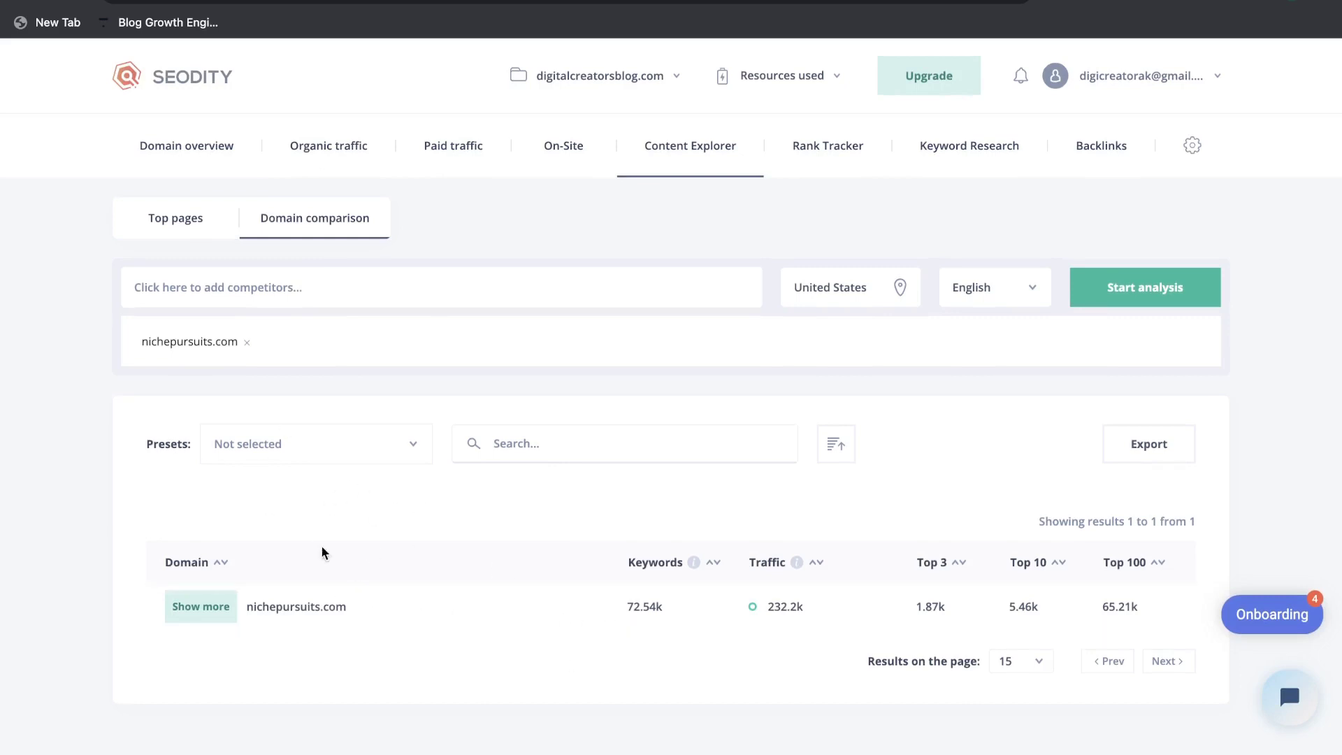
left_click(418, 610)
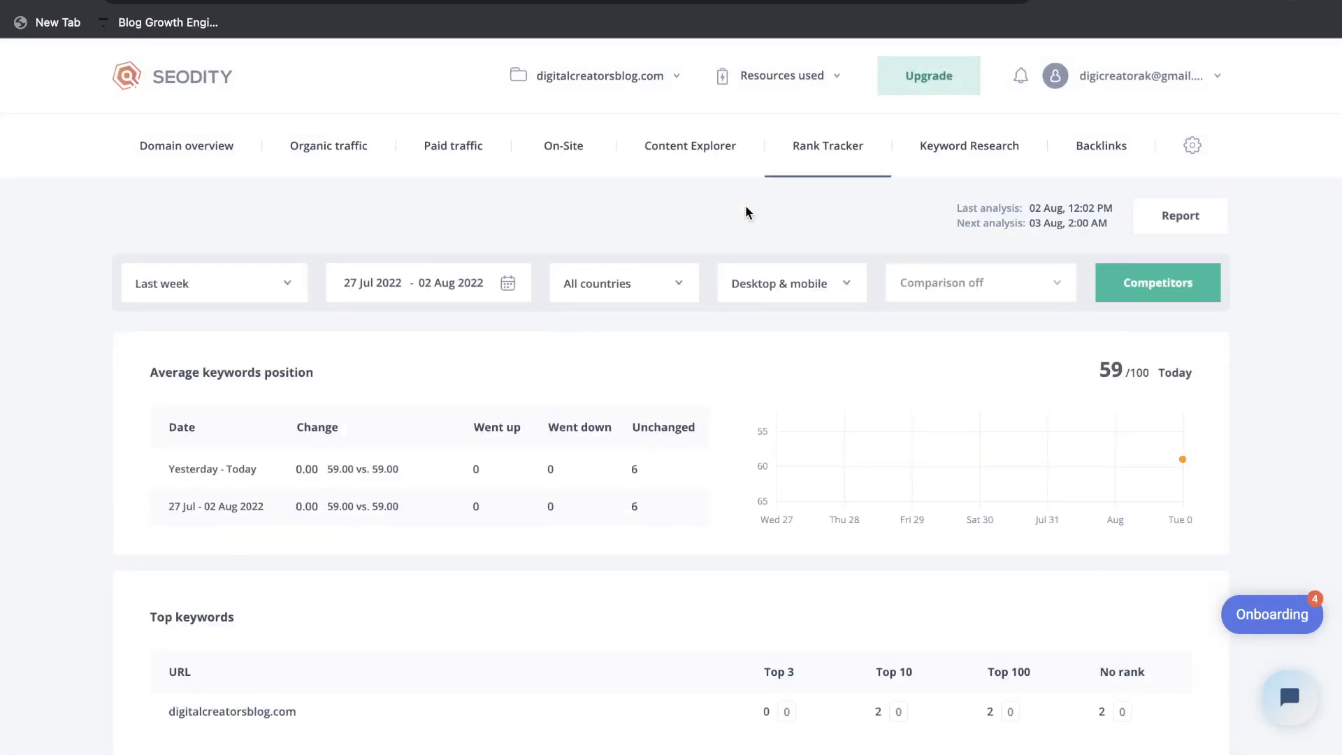
scroll(745, 335, "down", 6)
scroll(744, 336, "down", 3)
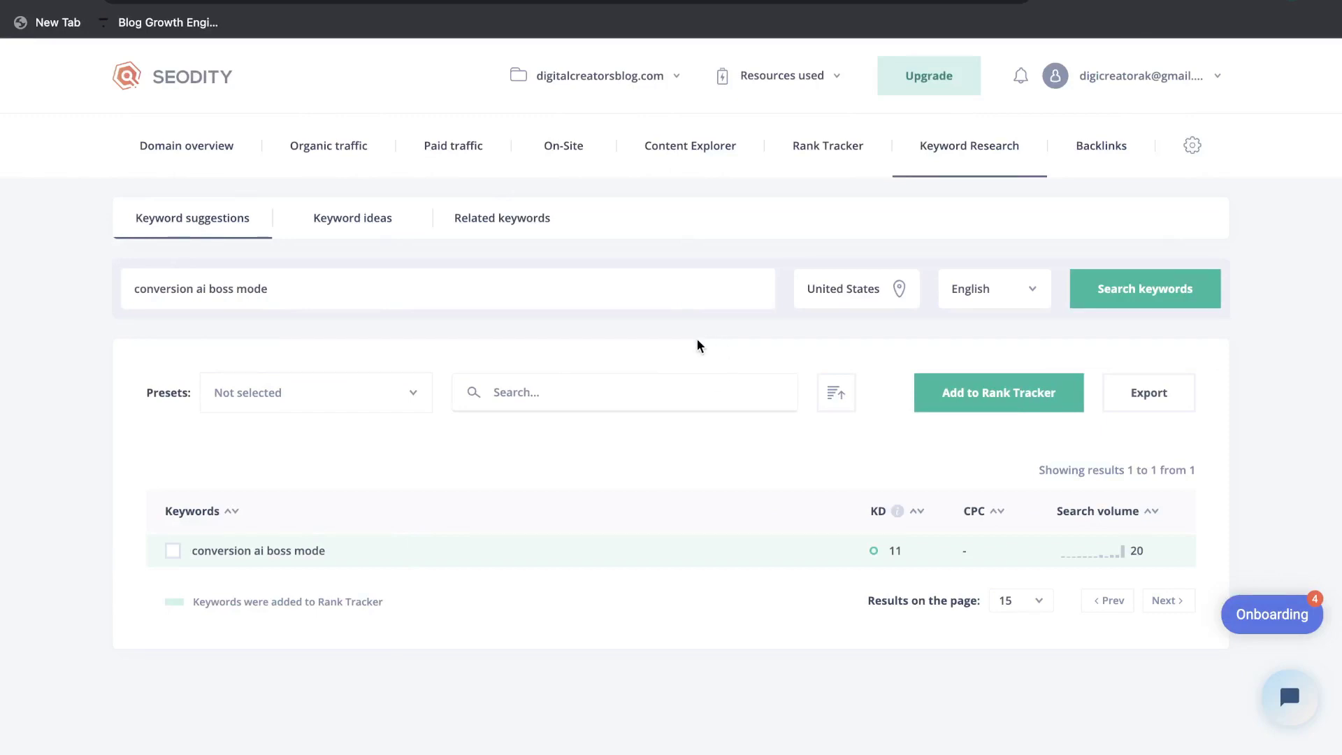
Search Keyword Research for suggestions on 'ai writer' in the United States in English.
key("ctrl+a")
type("ai writer")
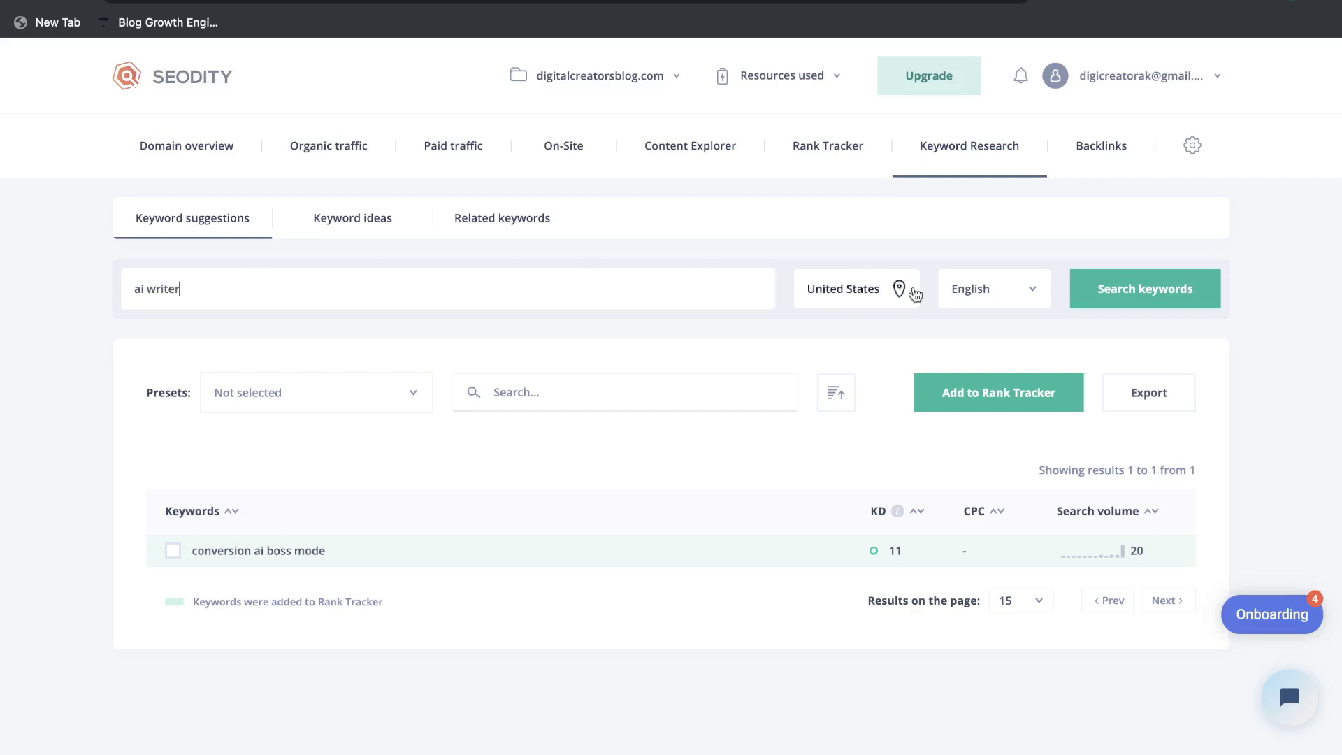
left_click(1141, 289)
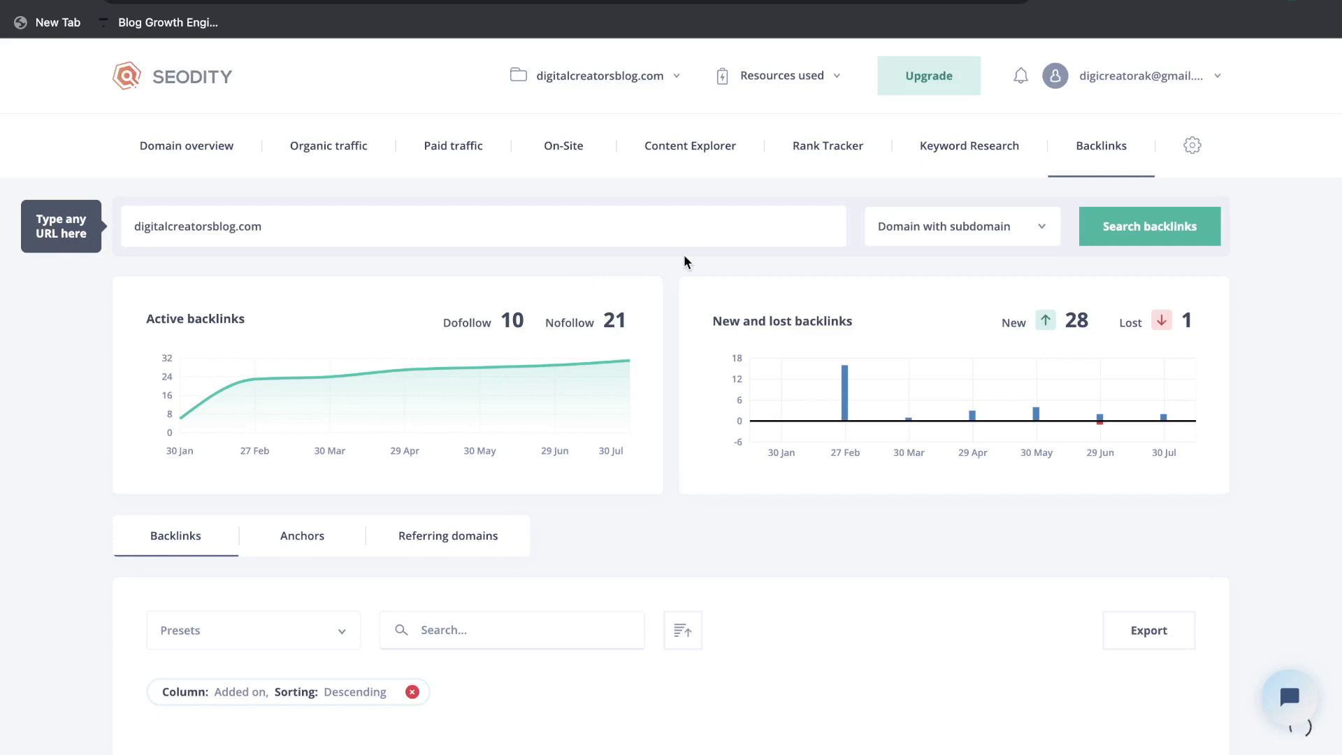
Examine the backlinks report for digitalcreatorsblog.com, including the active, new and lost backlink charts and the list of linking URLs.
scroll(685, 262, "down", 2)
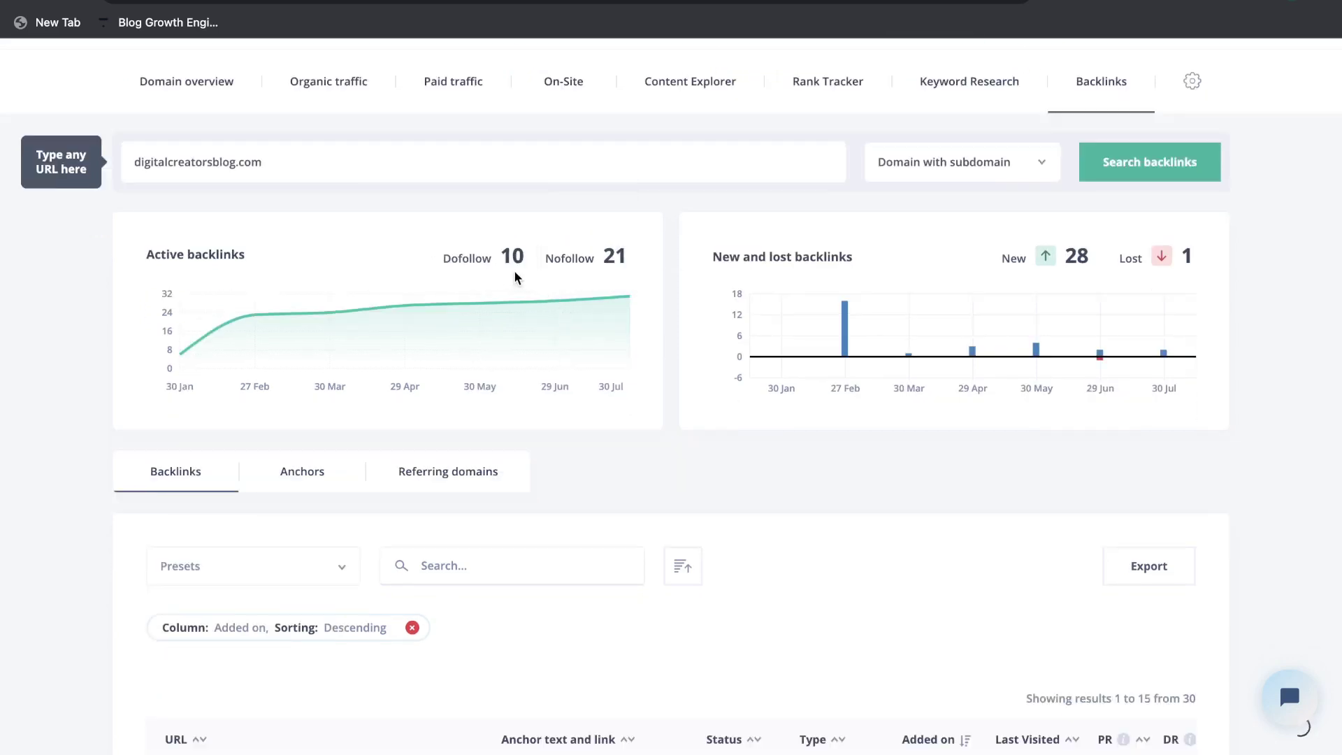
scroll(692, 490, "down", 1)
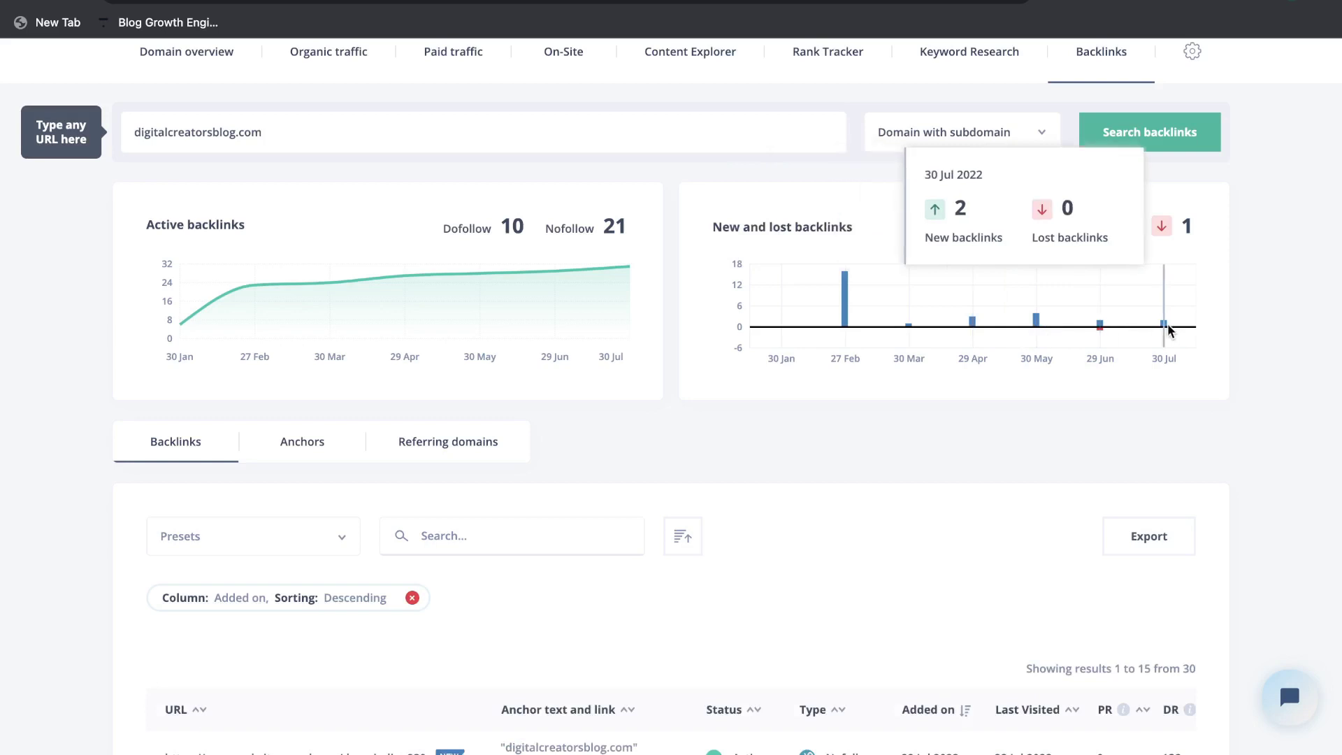
scroll(644, 254, "down", 10)
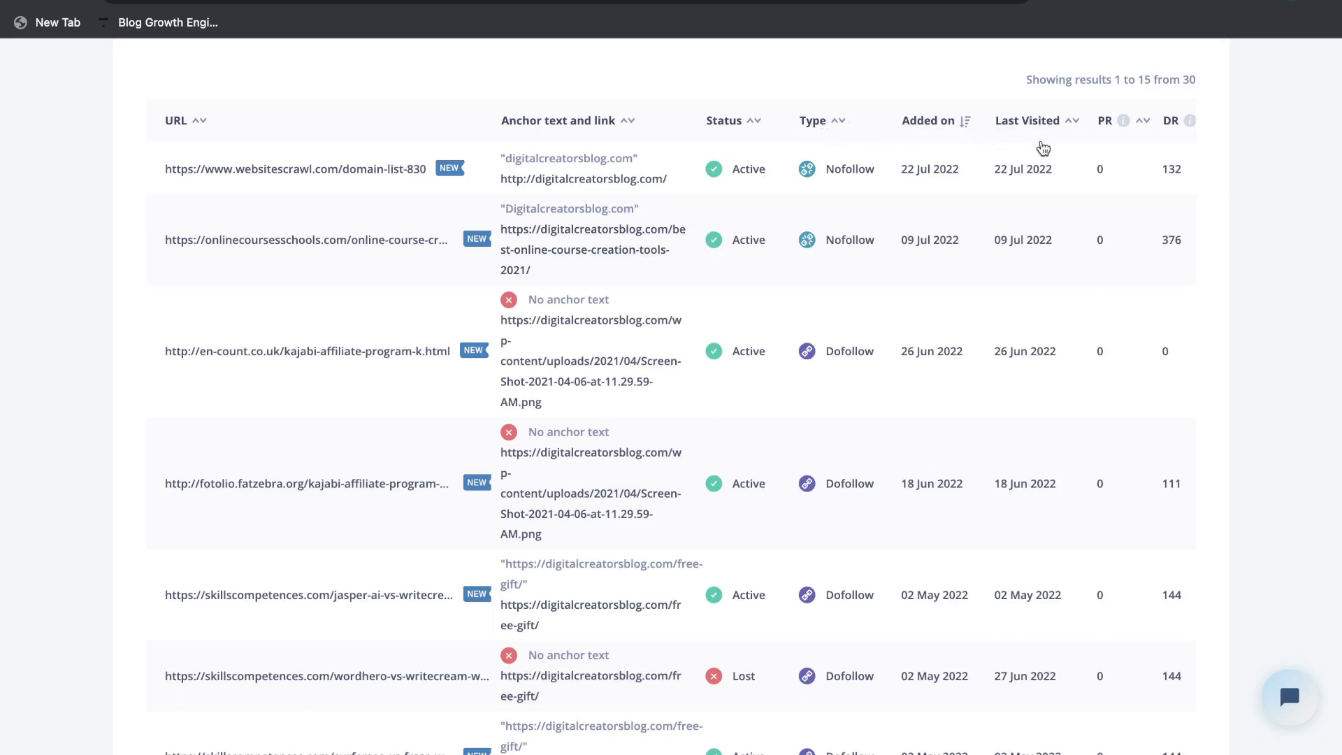
scroll(1137, 157, "up", 1)
scroll(1146, 161, "up", 1)
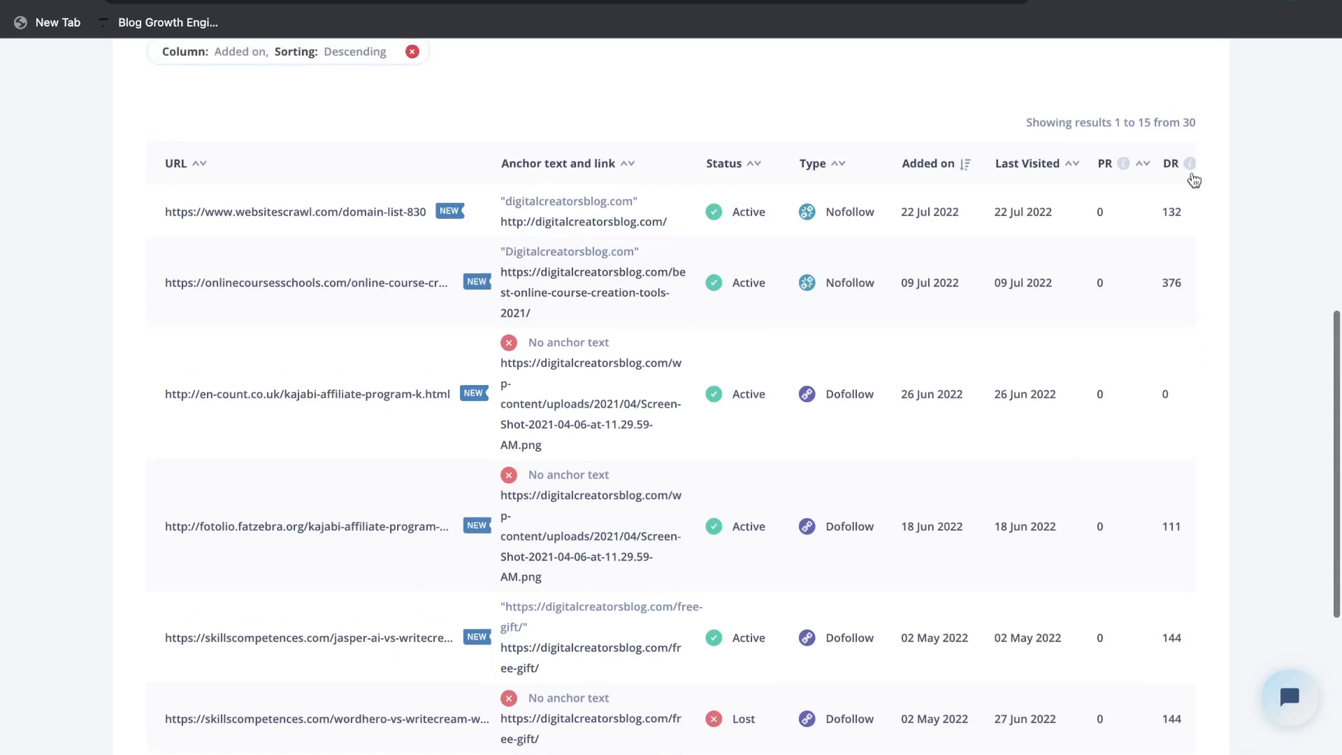
scroll(1262, 221, "up", 2)
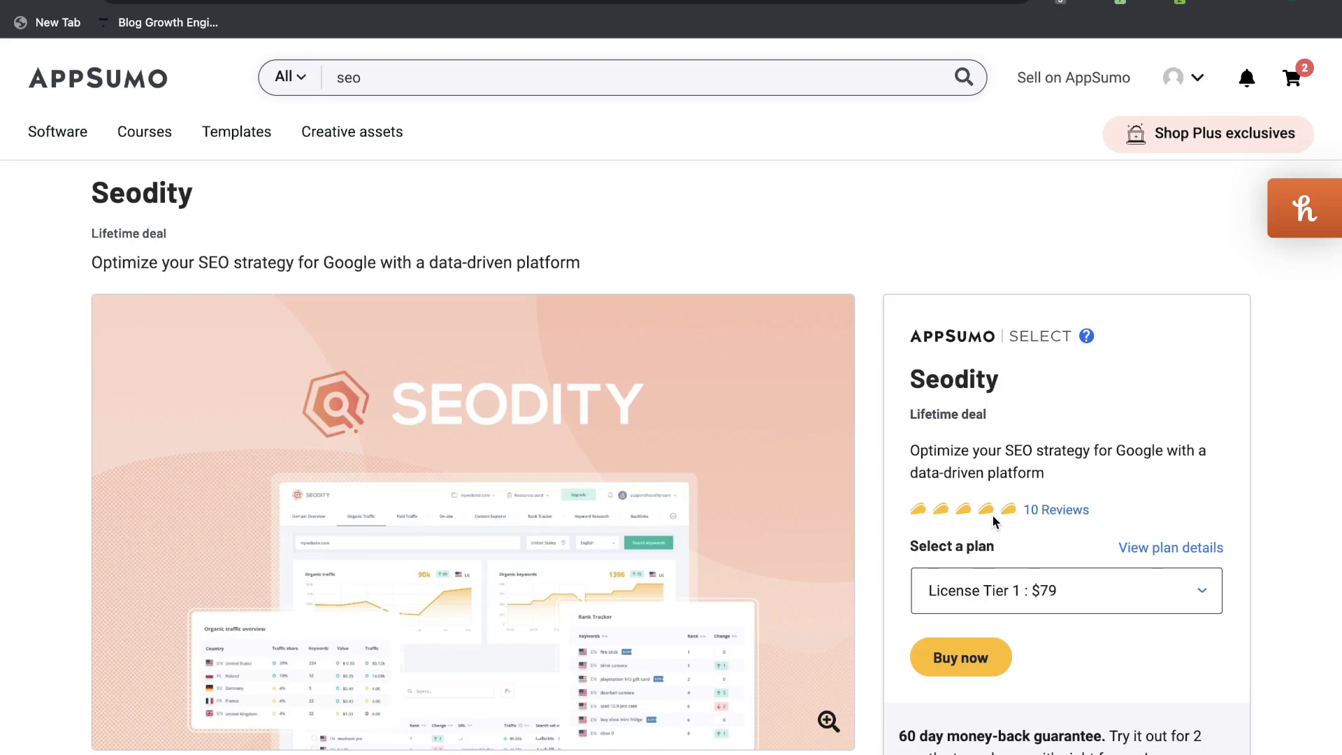
Switch to the AppSumo page for Seodity and review the lifetime deal's plan, reviews and money-back guarantee.
scroll(993, 518, "down", 1)
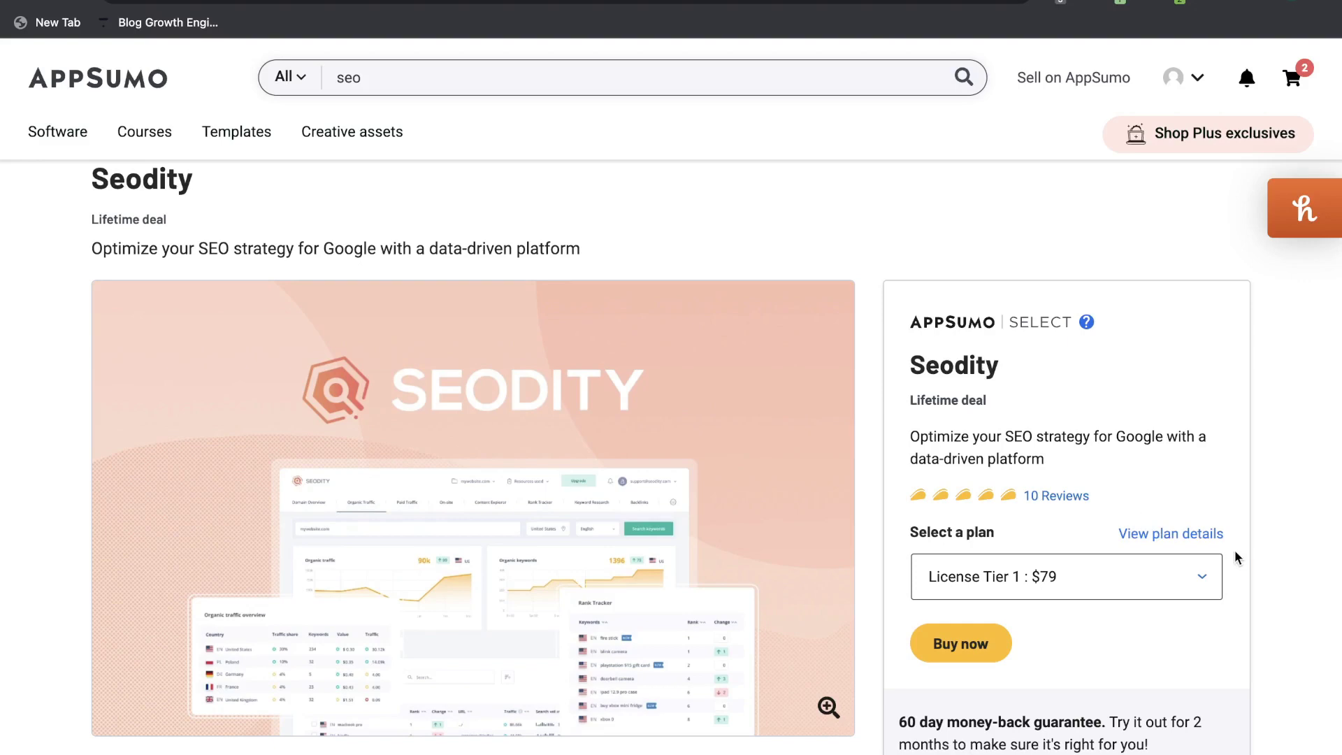
scroll(1234, 552, "down", 2)
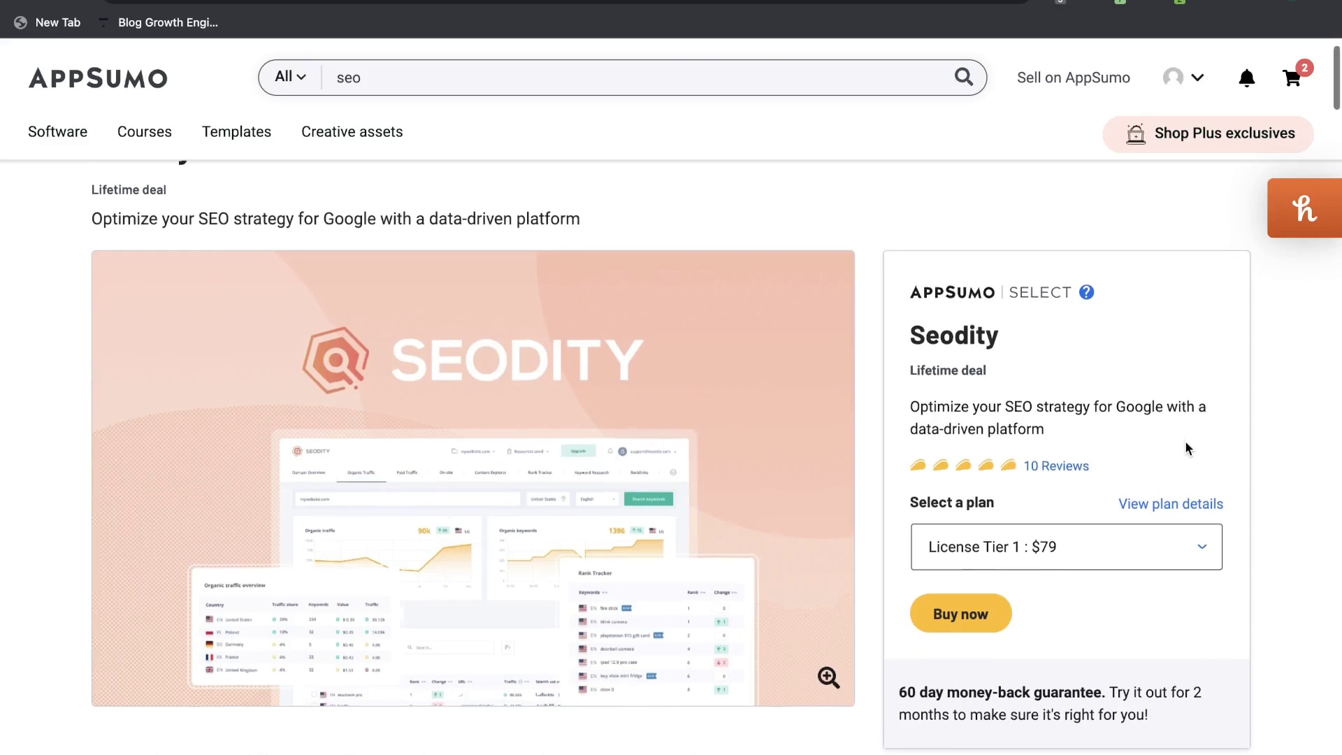
scroll(1186, 446, "up", 1)
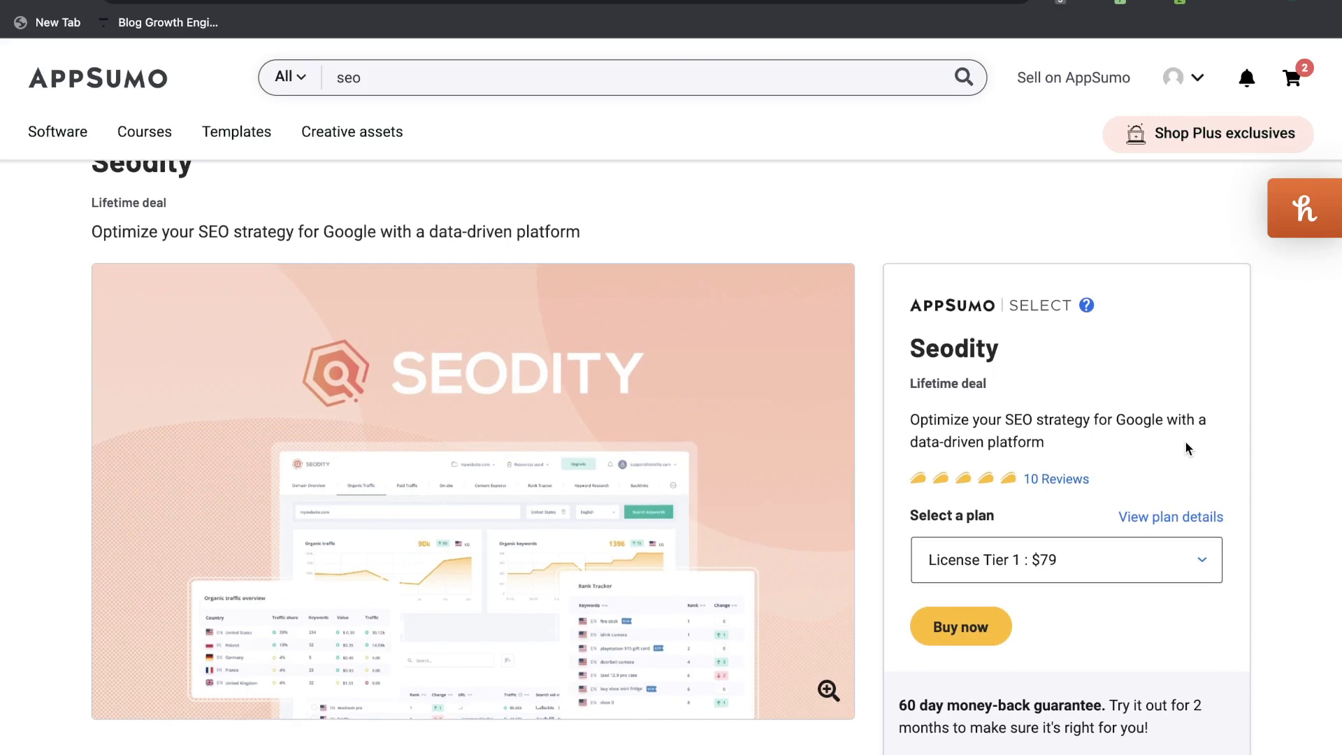